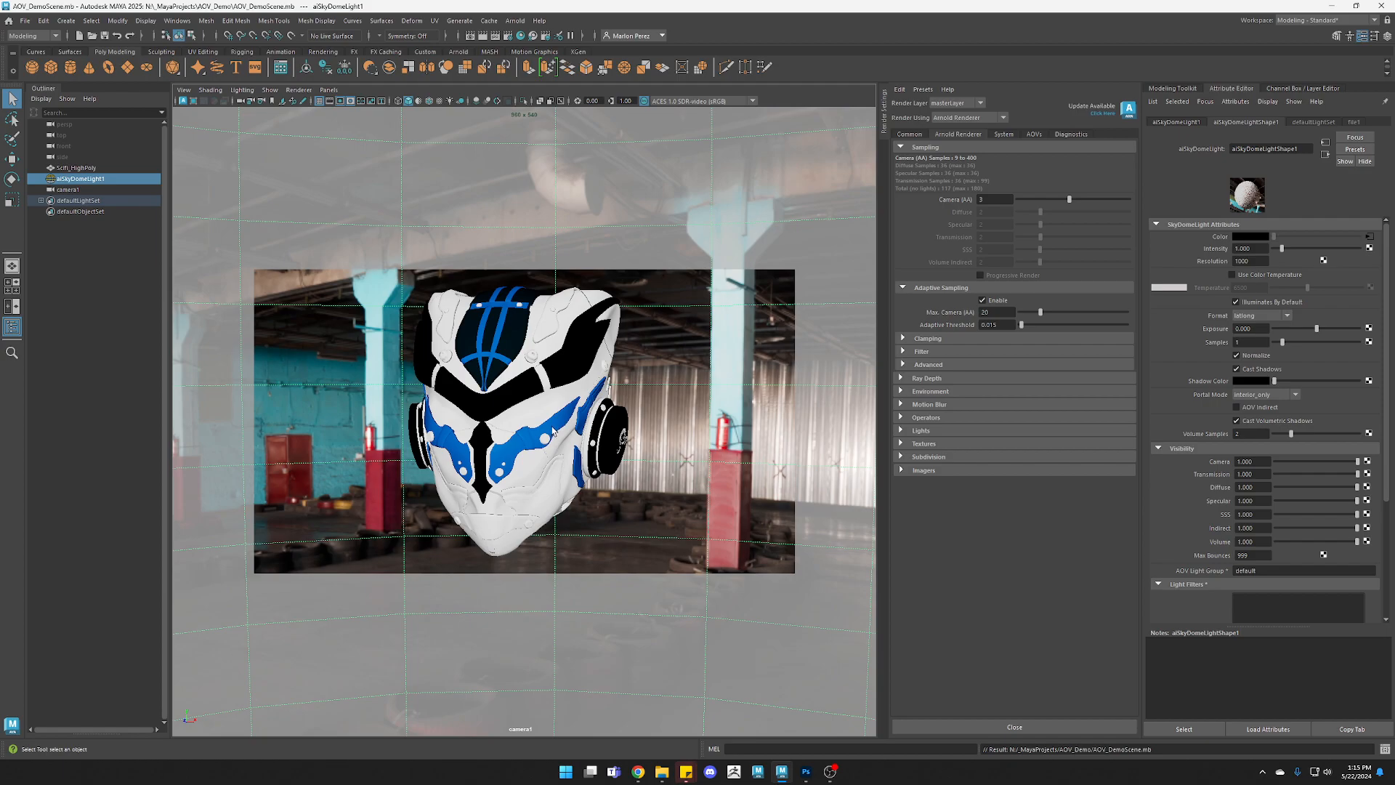
Select the helmet mesh and the sky dome light in turn to review the scene's contents.
left_click(537, 420)
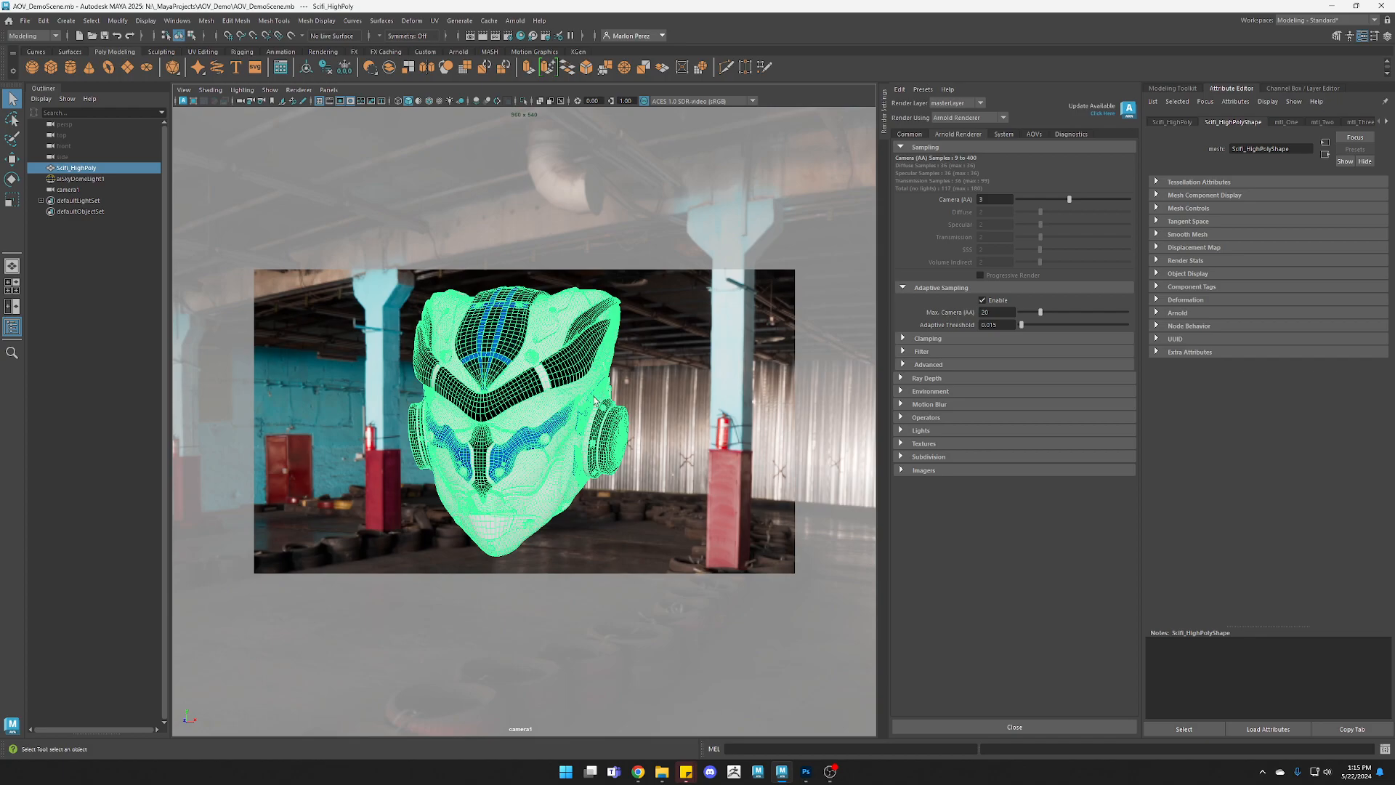
left_click(654, 401)
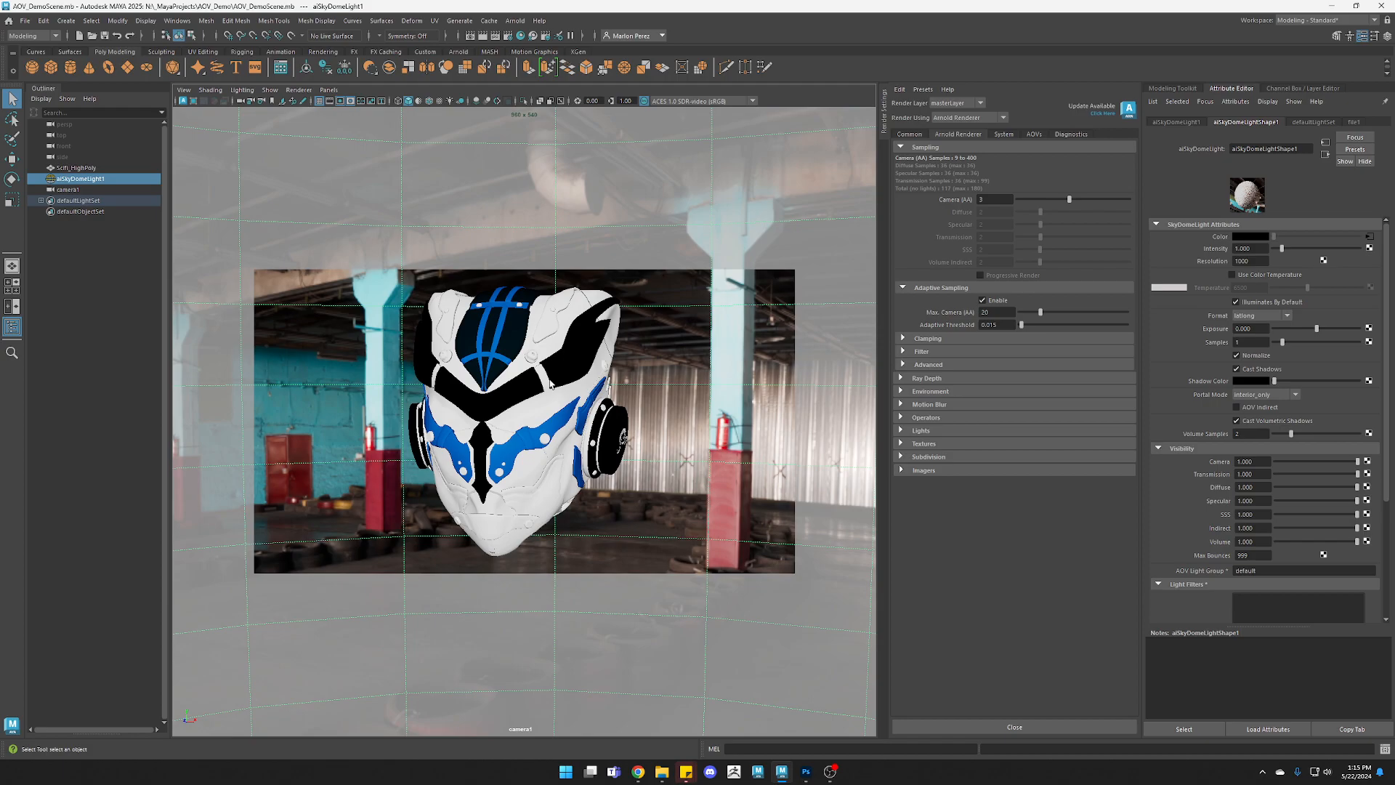
left_click(534, 416)
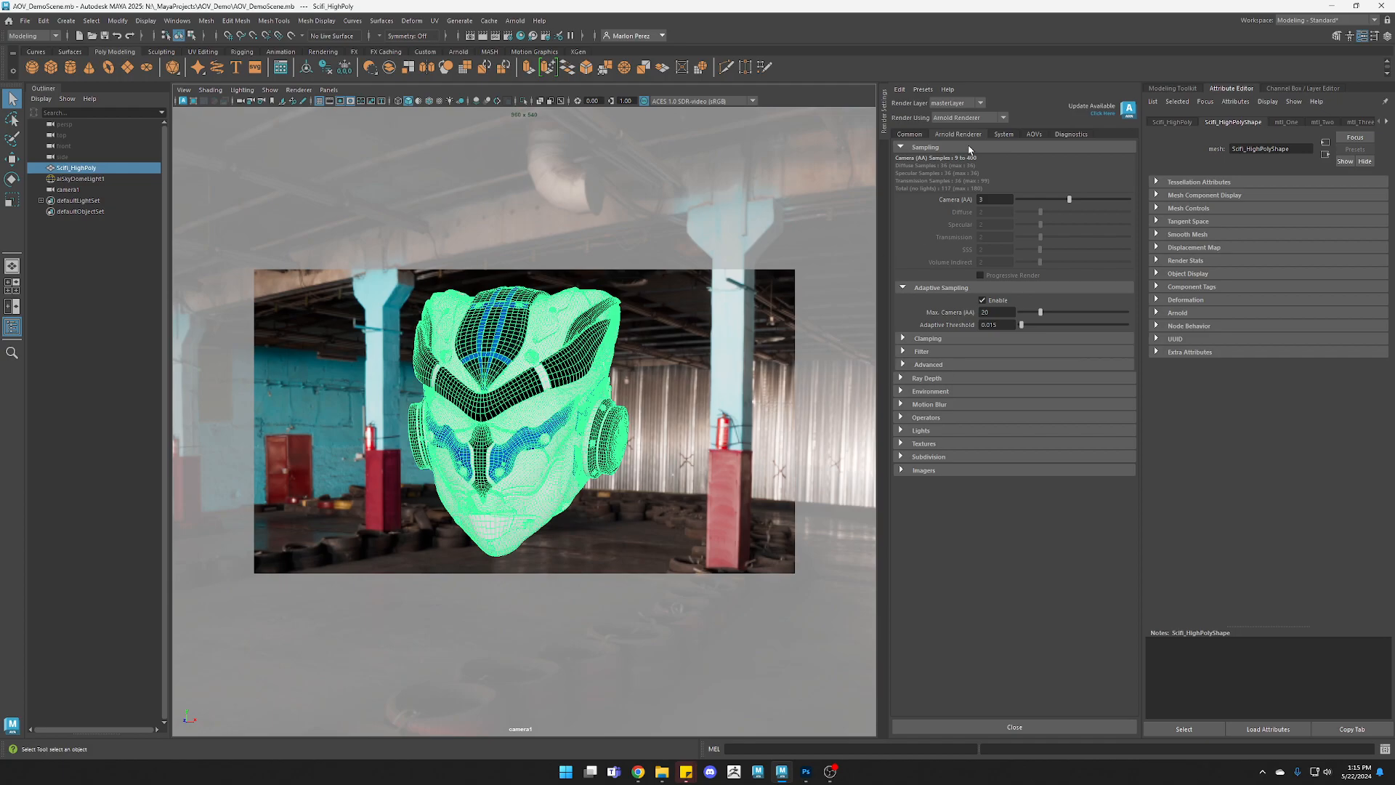
Add a custom Arnold AOV named Material_Matte_AOV in the render settings and copy its name.
left_click(1034, 135)
scroll(999, 266, "down", 10)
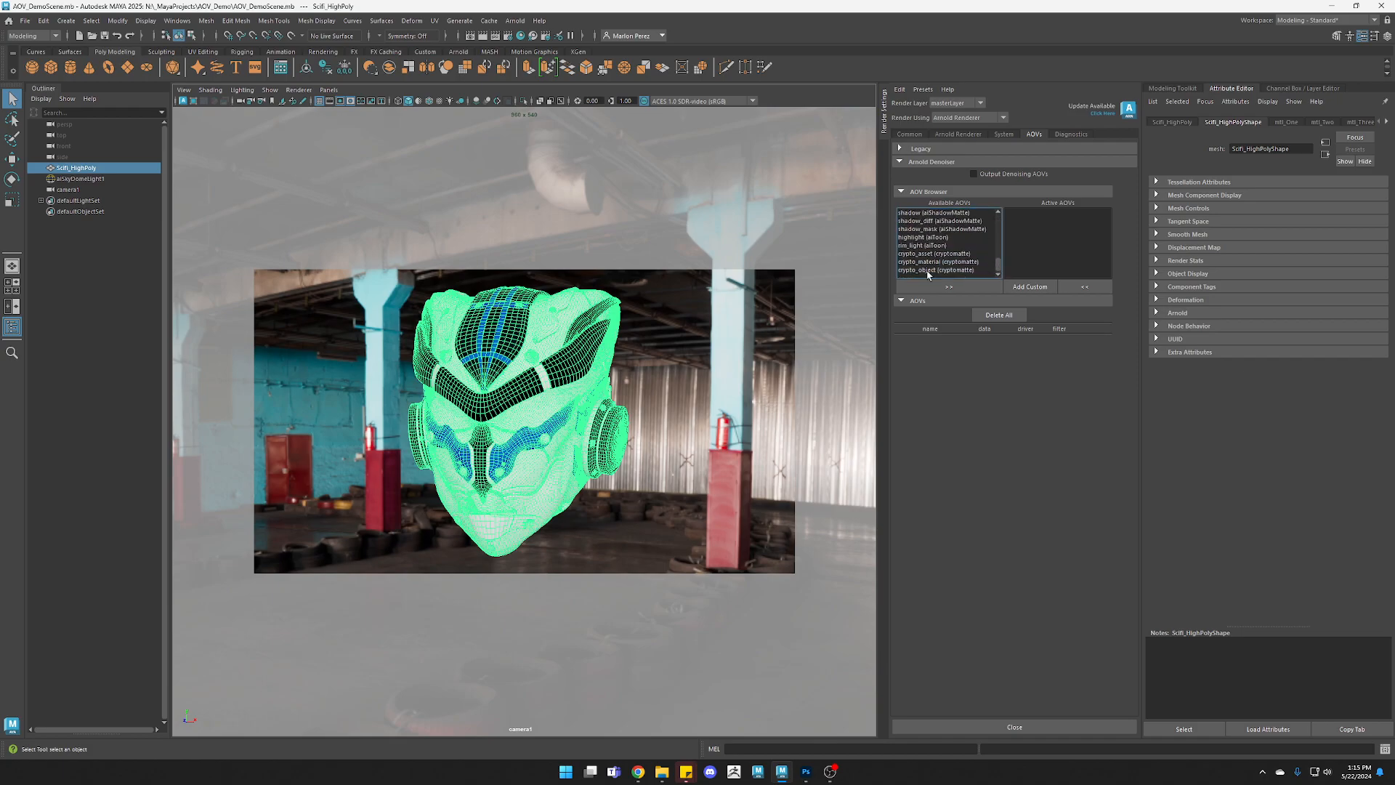
left_click(917, 262)
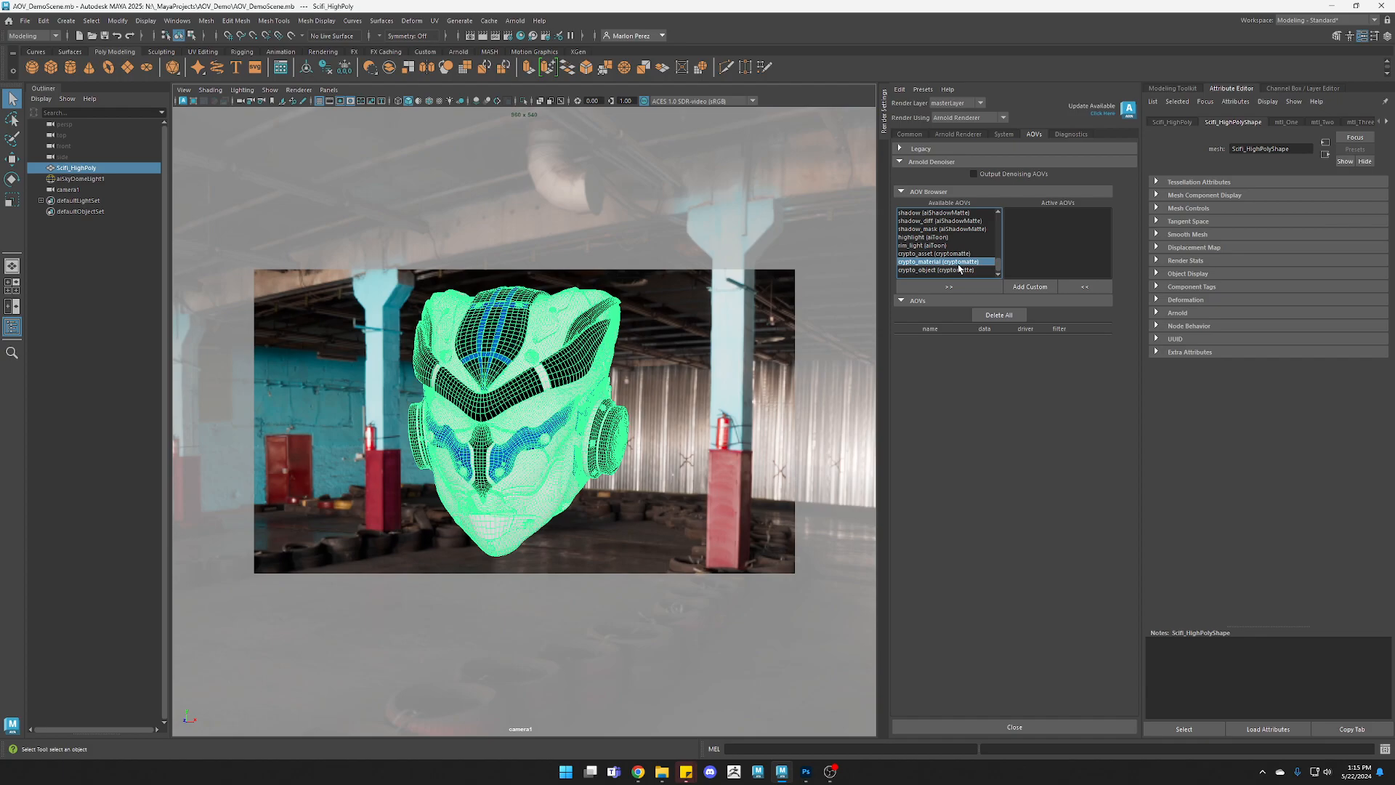
scroll(966, 240, "up", 10)
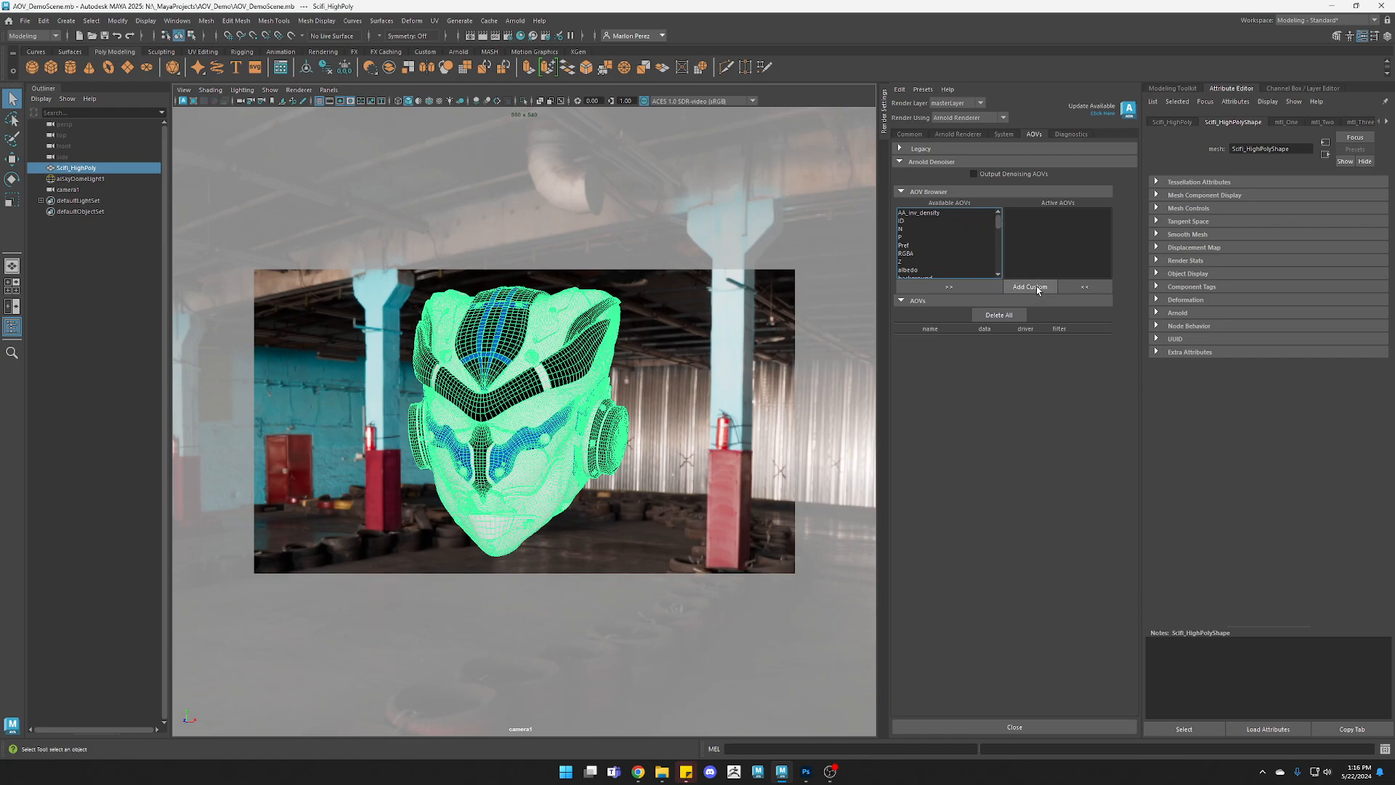
left_click(1036, 288)
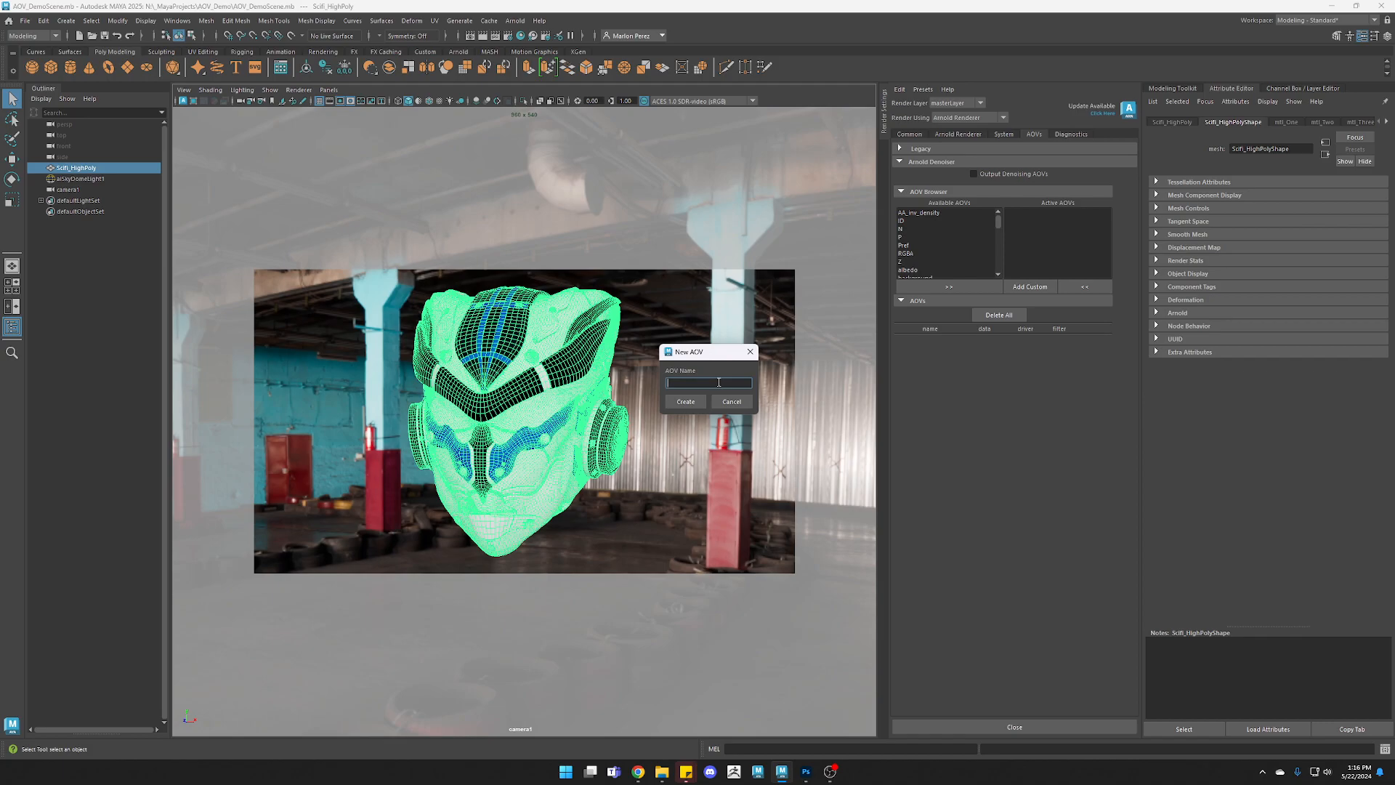
type("Material_Matte_AOV")
double_click(719, 382)
key("ctrl+c")
key("Return")
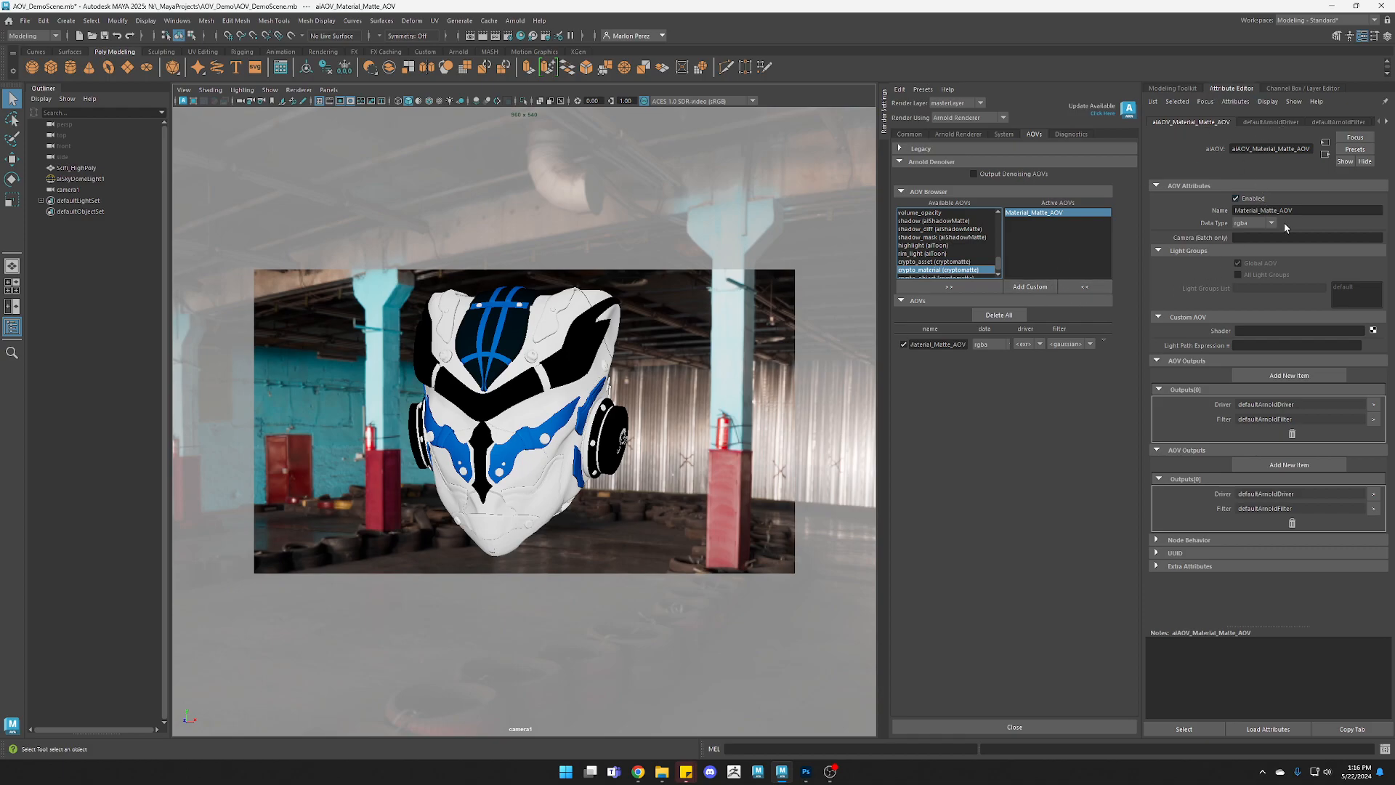
Open the Hypershade and graph the networks of mtl_One, mtl_Two, mtl_Three and mtl_Four together.
left_click(521, 36)
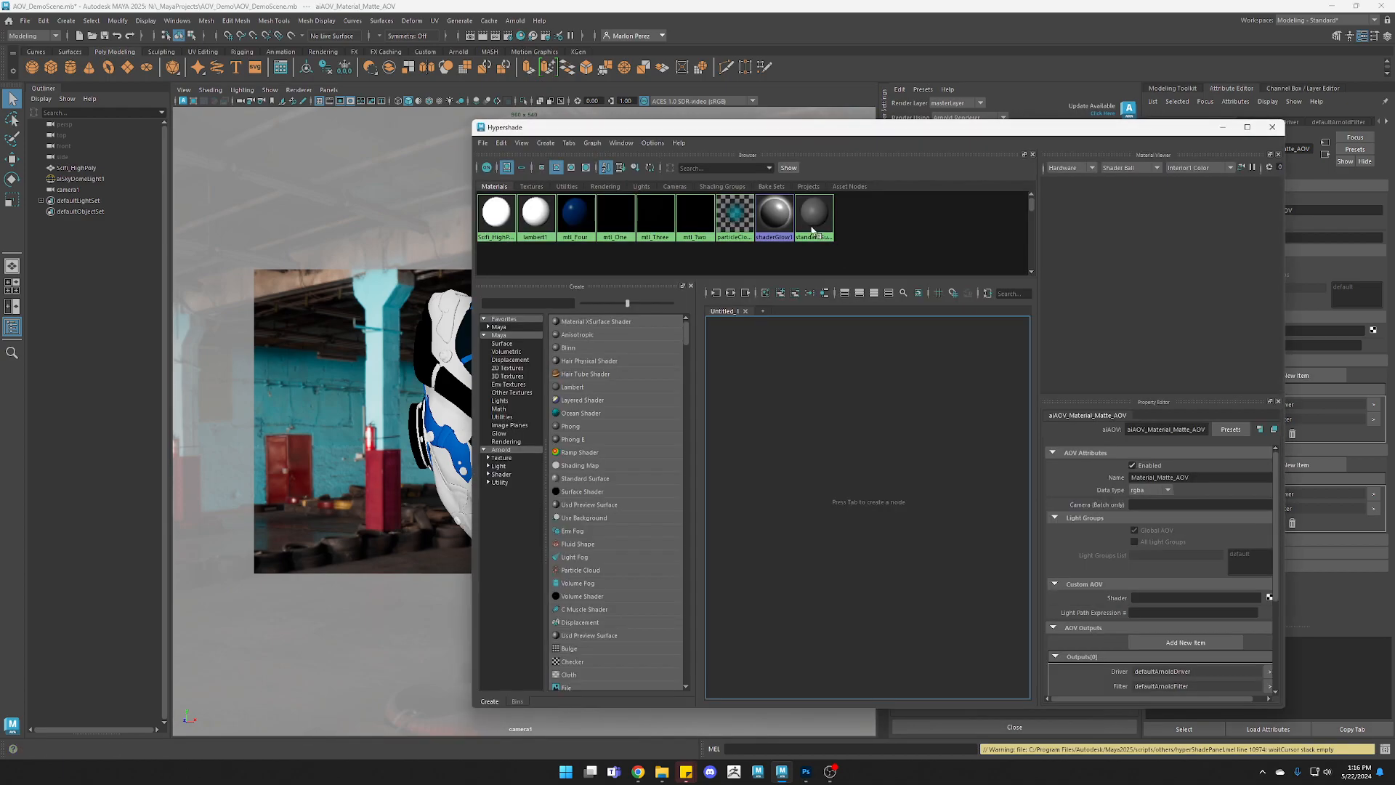
left_click_drag(825, 132, 908, 129)
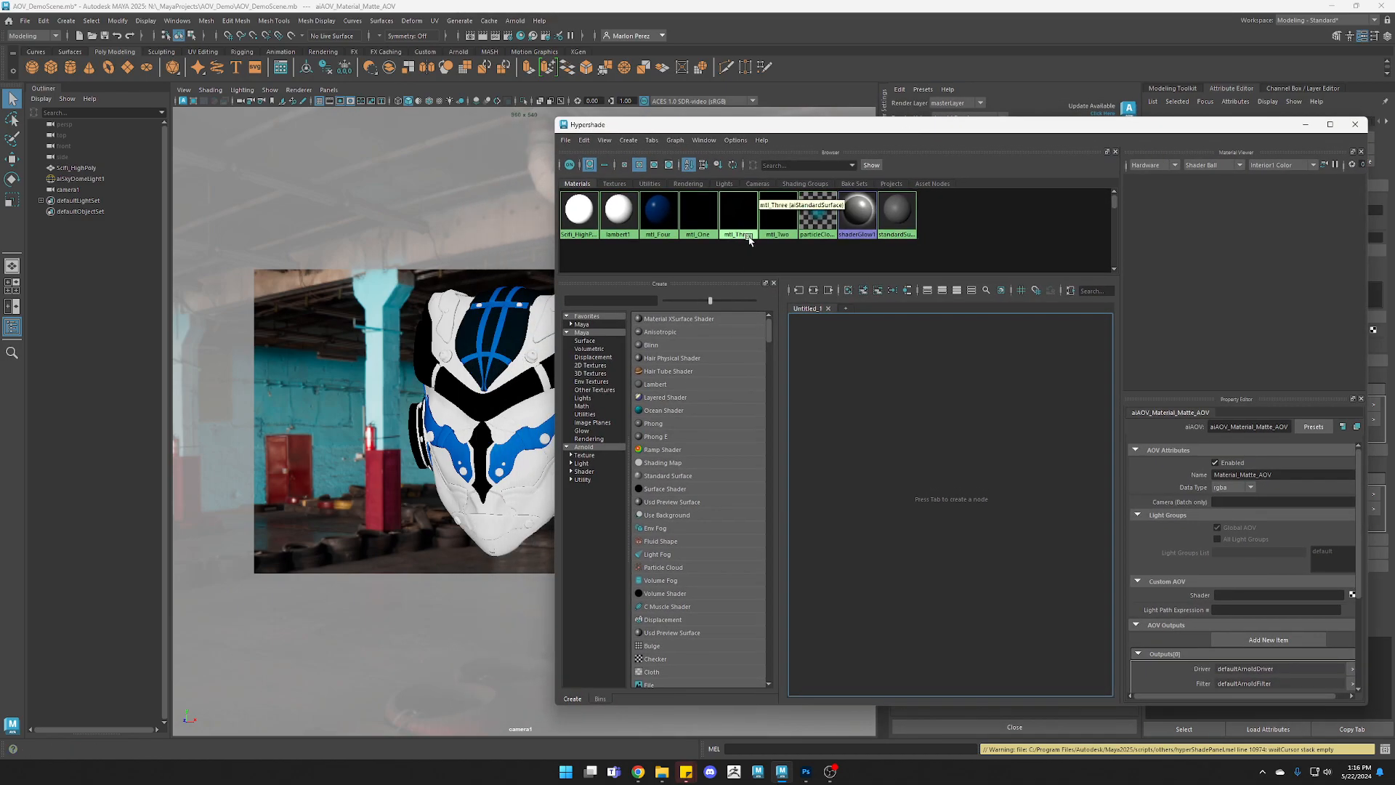
left_click(778, 248)
left_click_drag(778, 248, 656, 210)
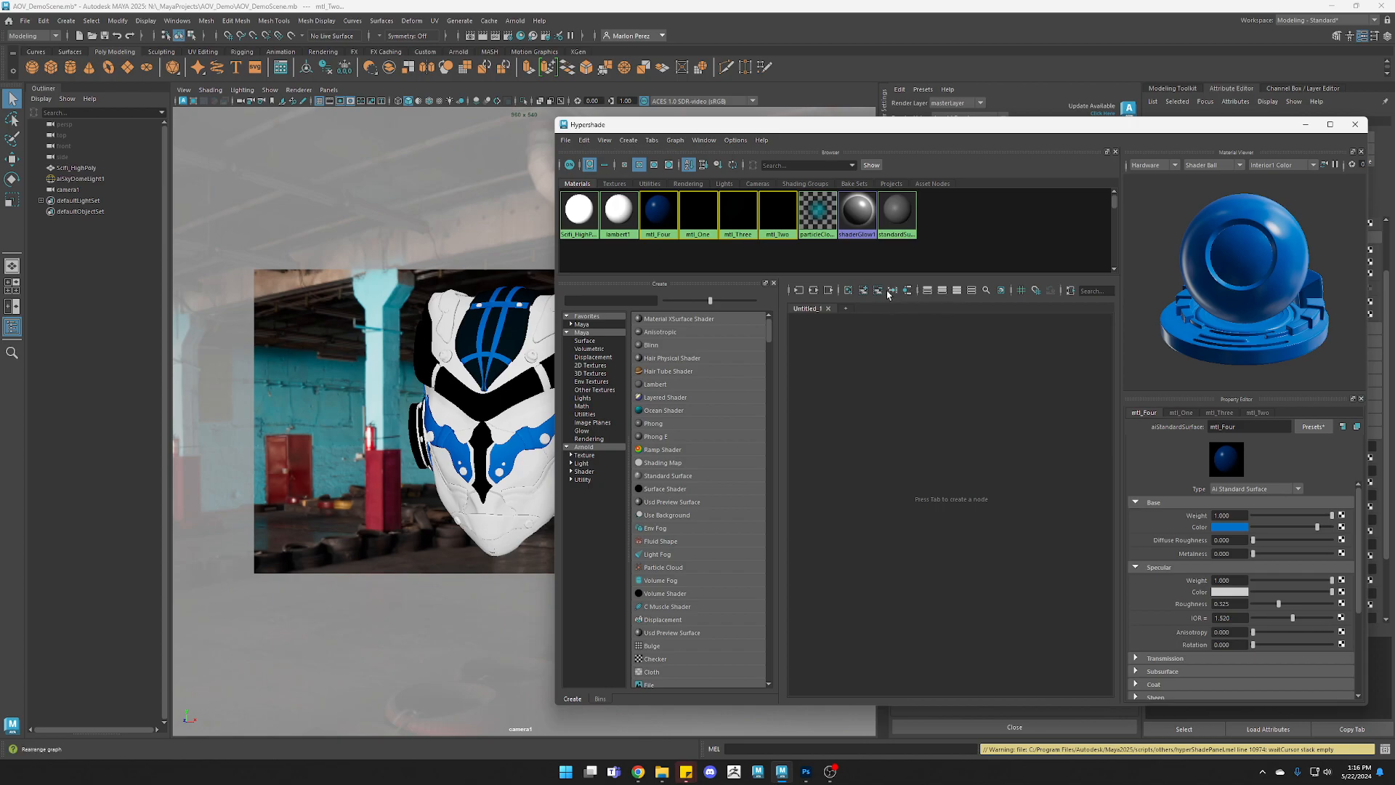
left_click(855, 293)
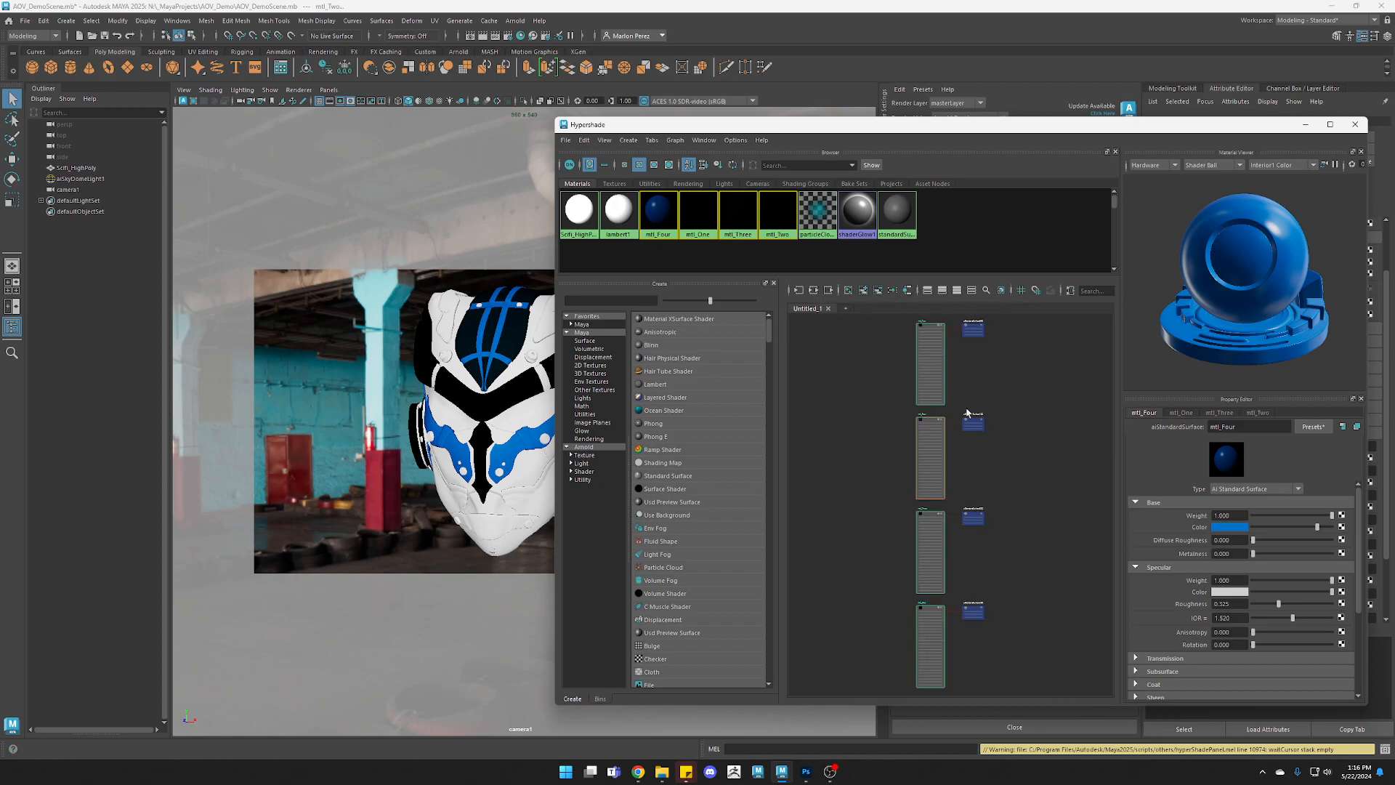
scroll(969, 376, "up", 2)
middle_click_drag(1005, 374, 1008, 474, "alt")
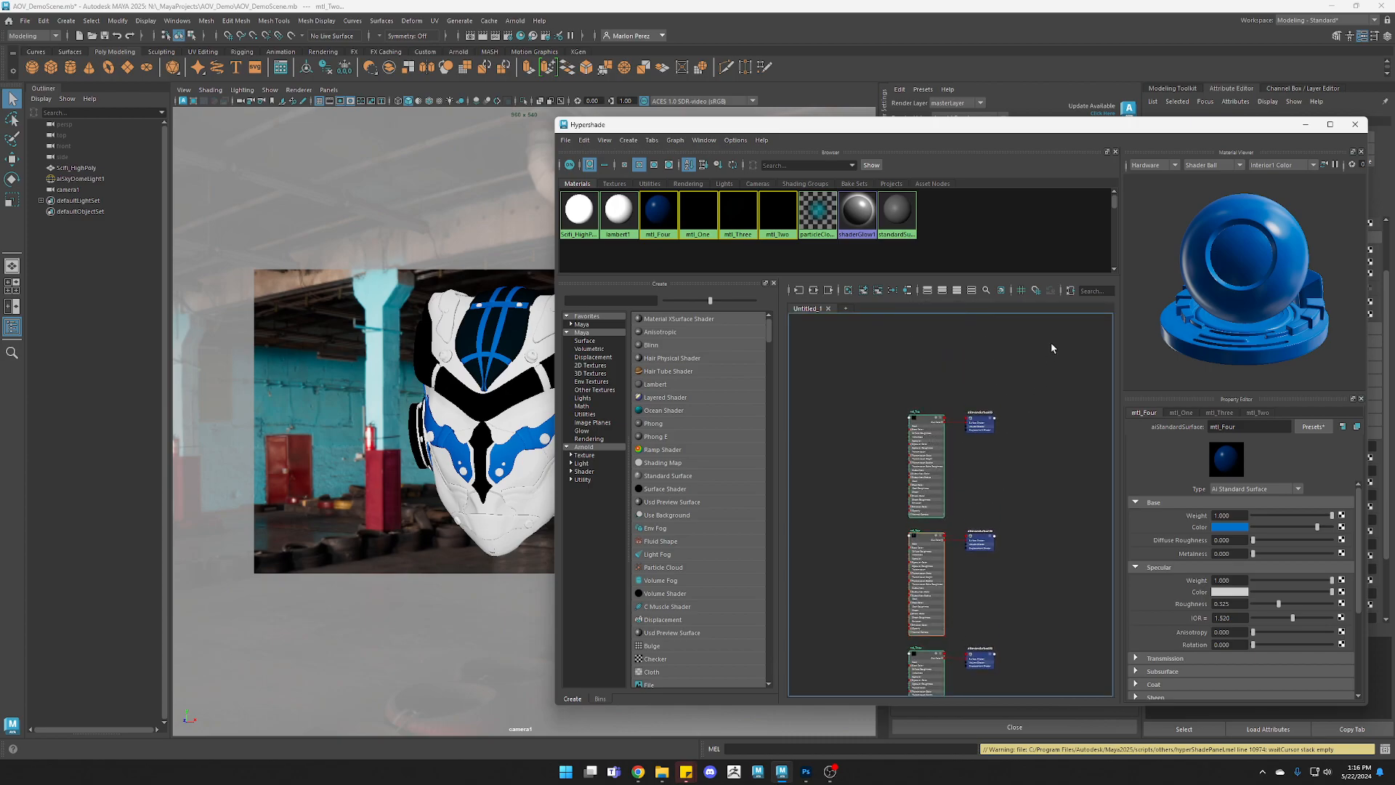
Select the mtl_Two shader, enlarge the space for its attributes and reveal its AOV settings.
left_click_drag(1142, 128, 911, 86)
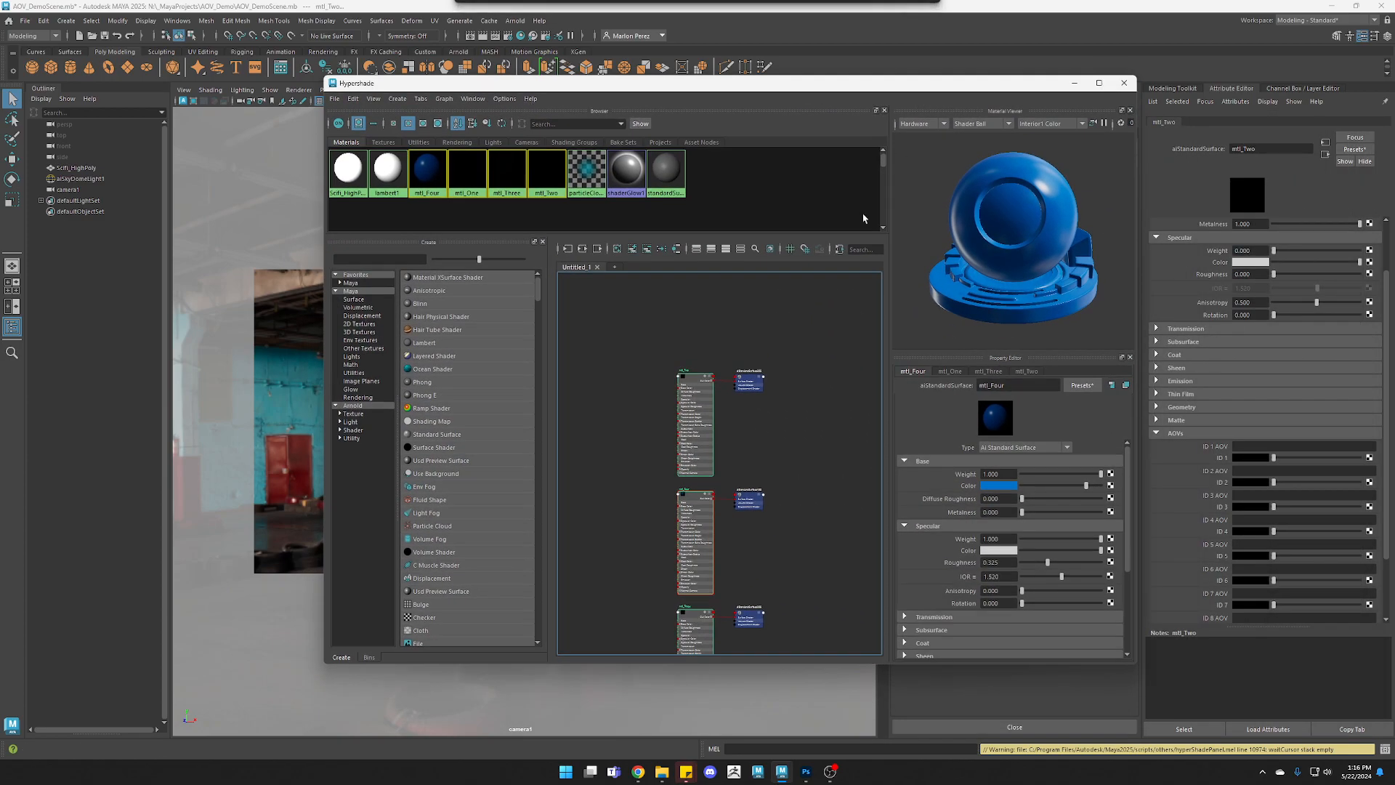
left_click(693, 381)
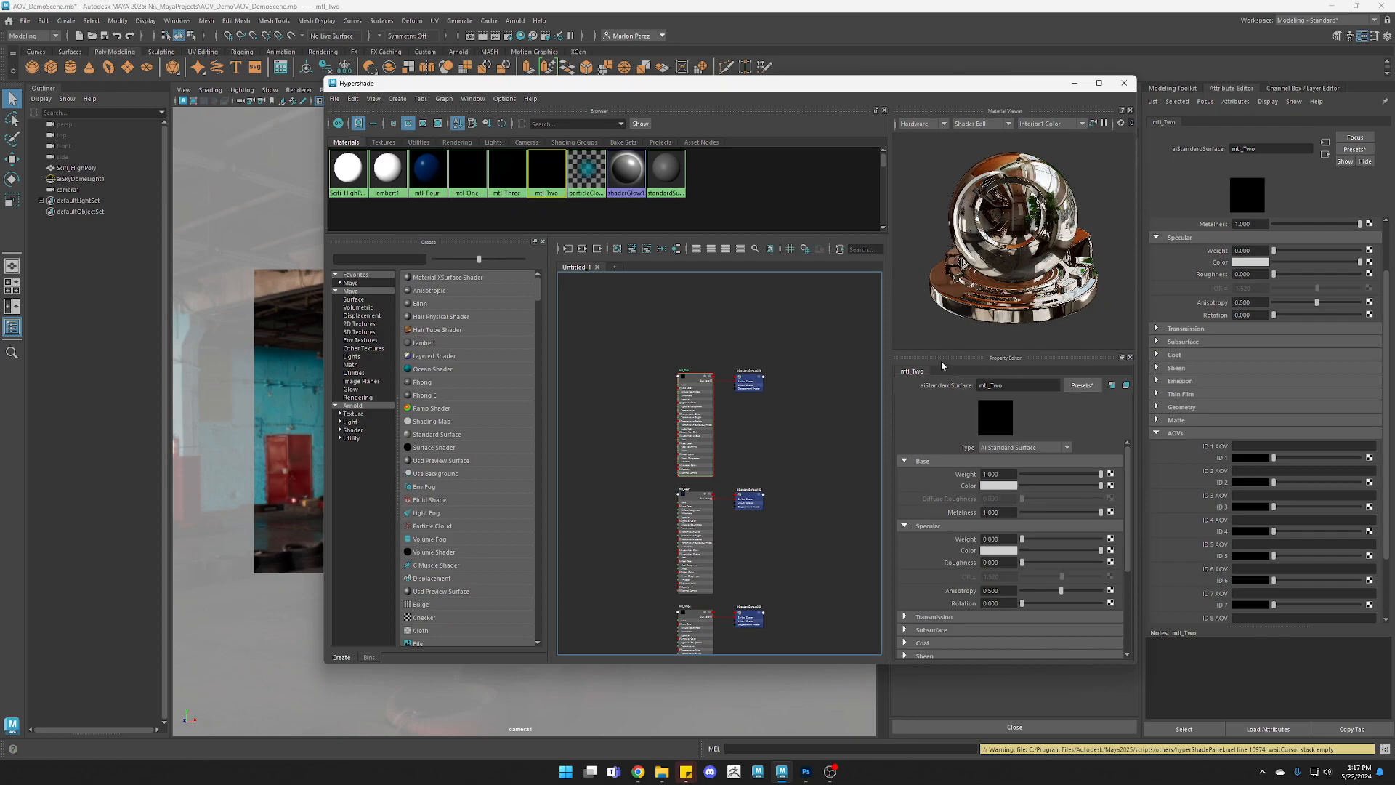
left_click_drag(946, 349, 947, 205)
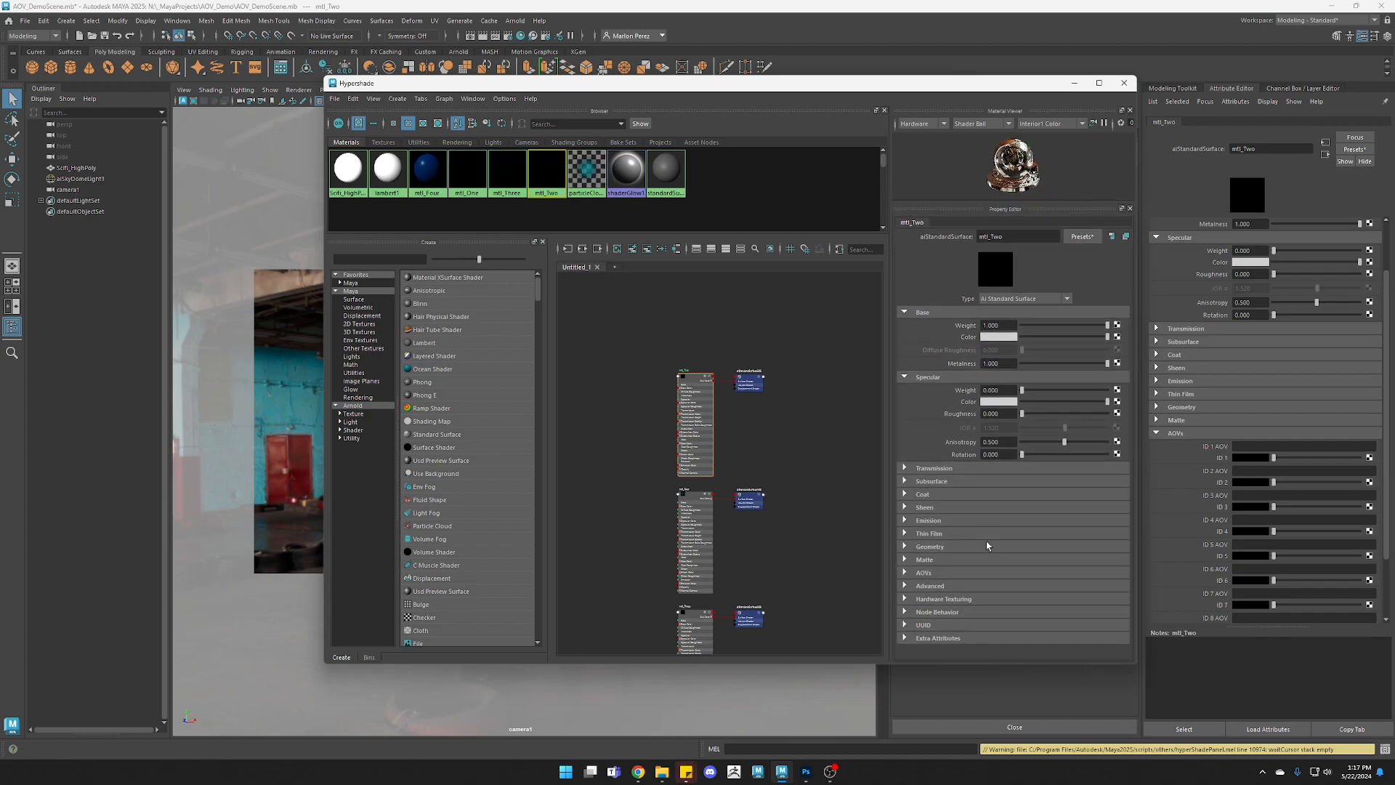
left_click(924, 573)
scroll(985, 553, "down", 5)
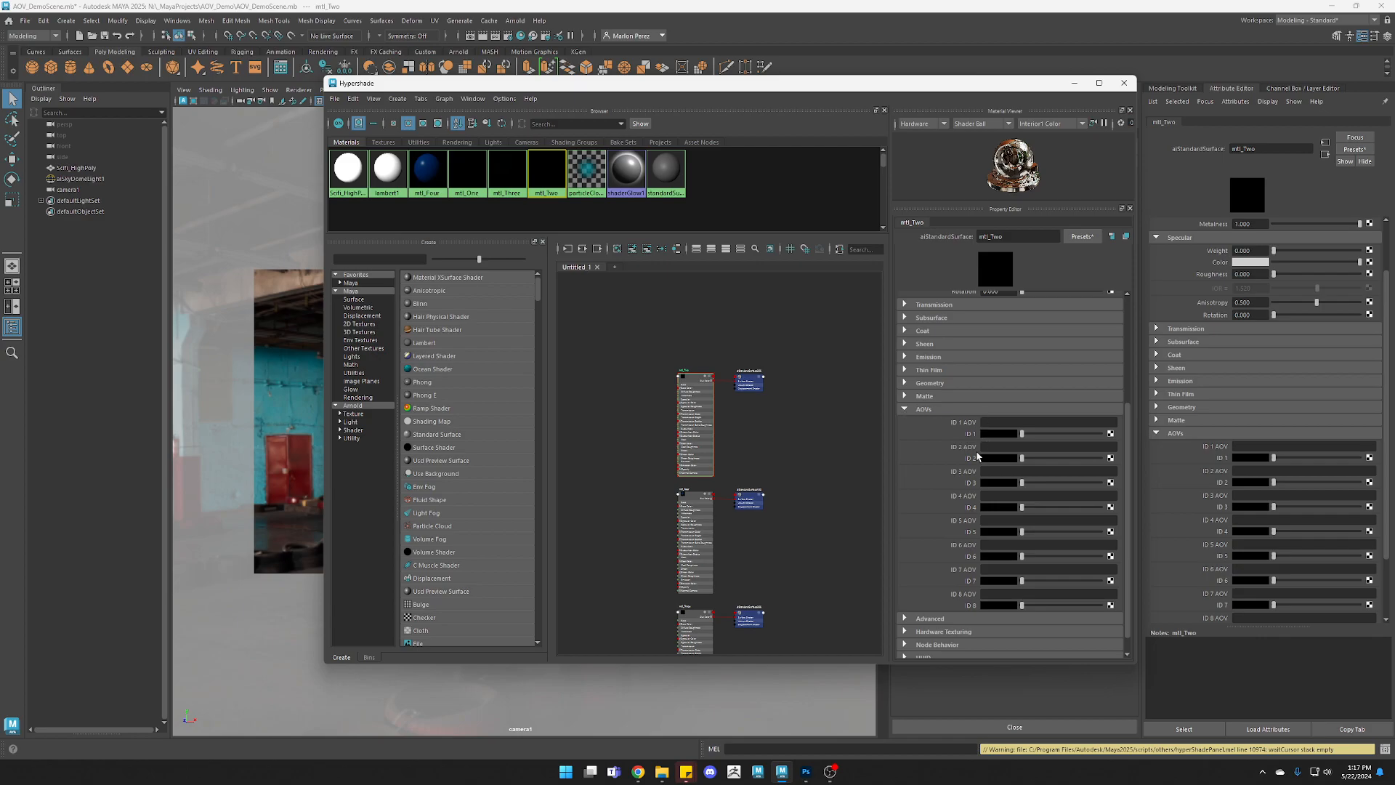
left_click_drag(1036, 82, 967, 89)
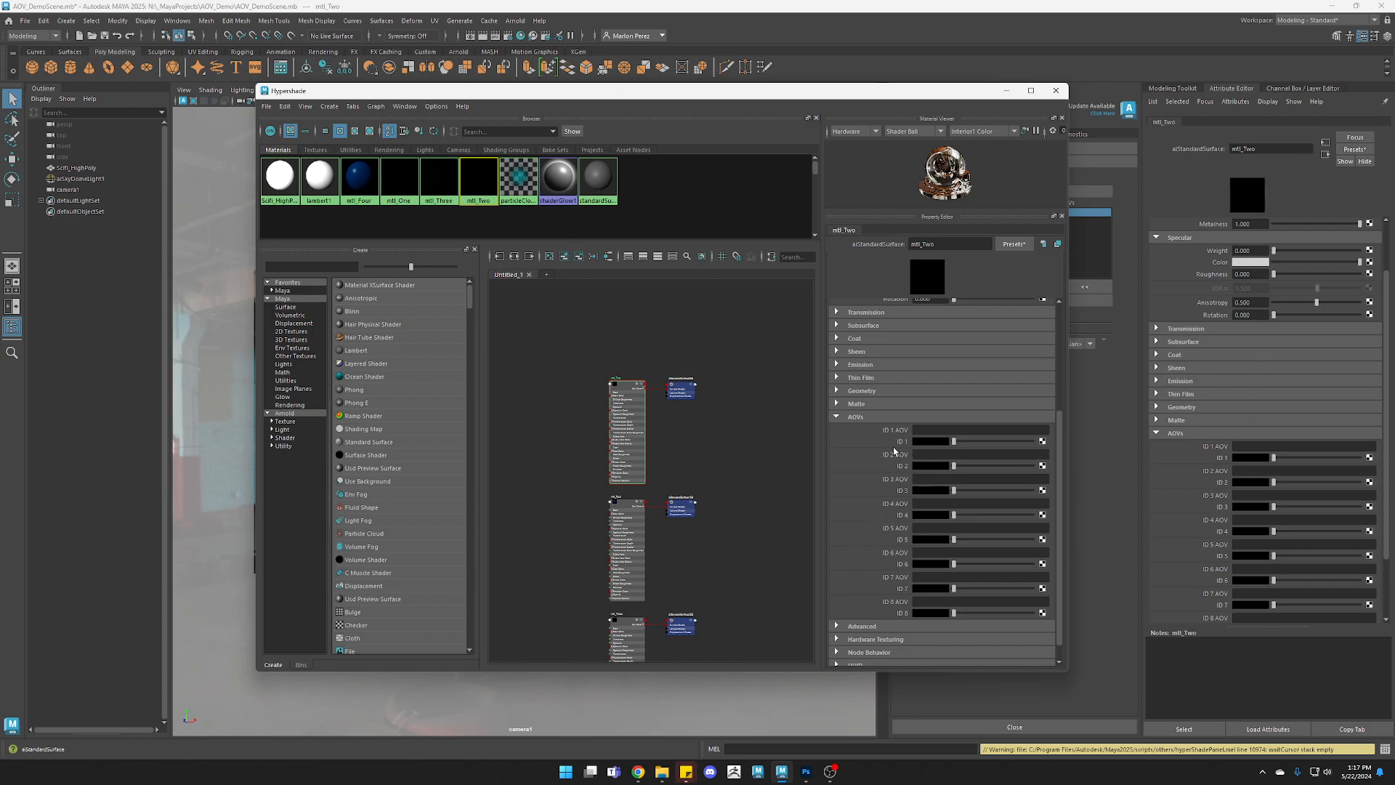
Set mtl_Two's ID 1 AOV to Material_Matte_AOV and its ID 1 color to cyan.
middle_click_drag(725, 490, 672, 418, "alt")
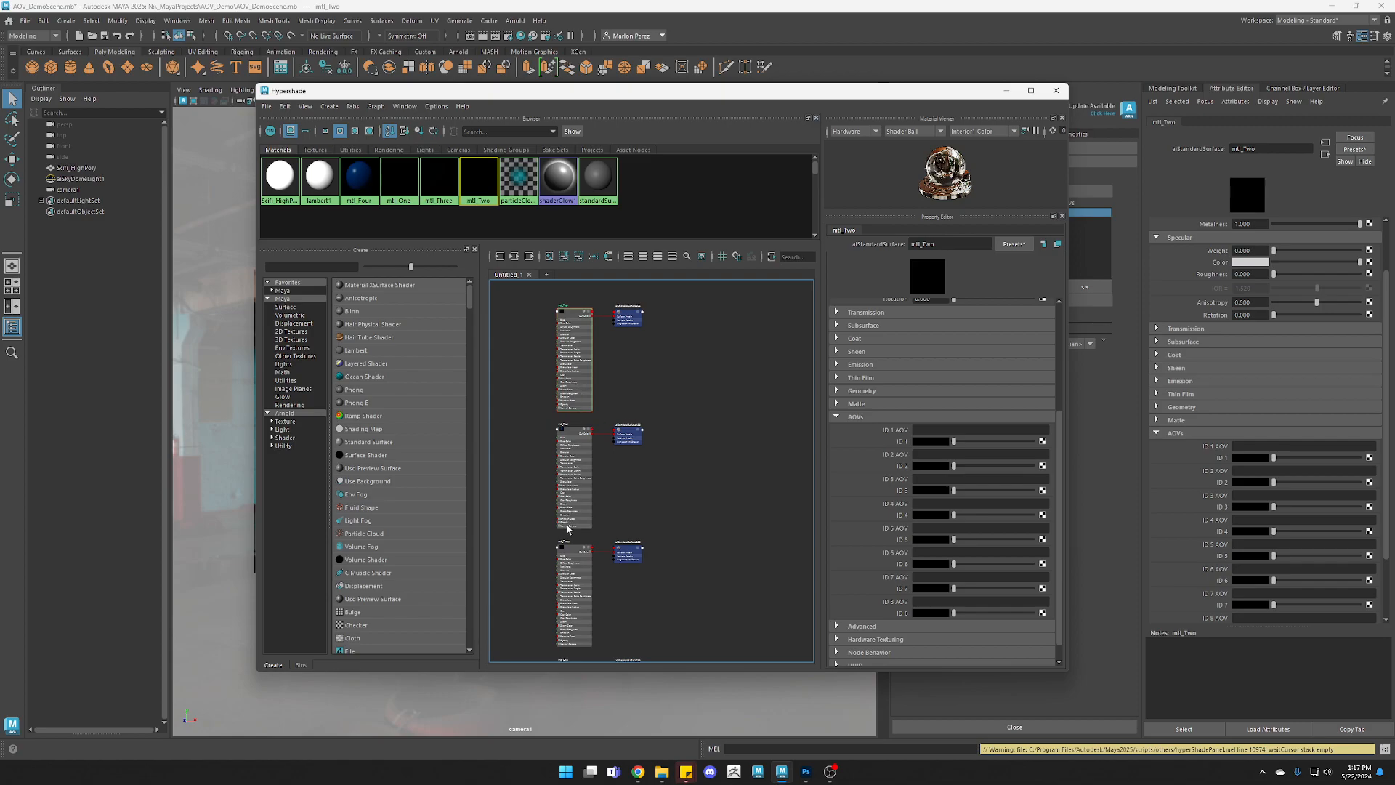
left_click(928, 429)
key("ctrl+v")
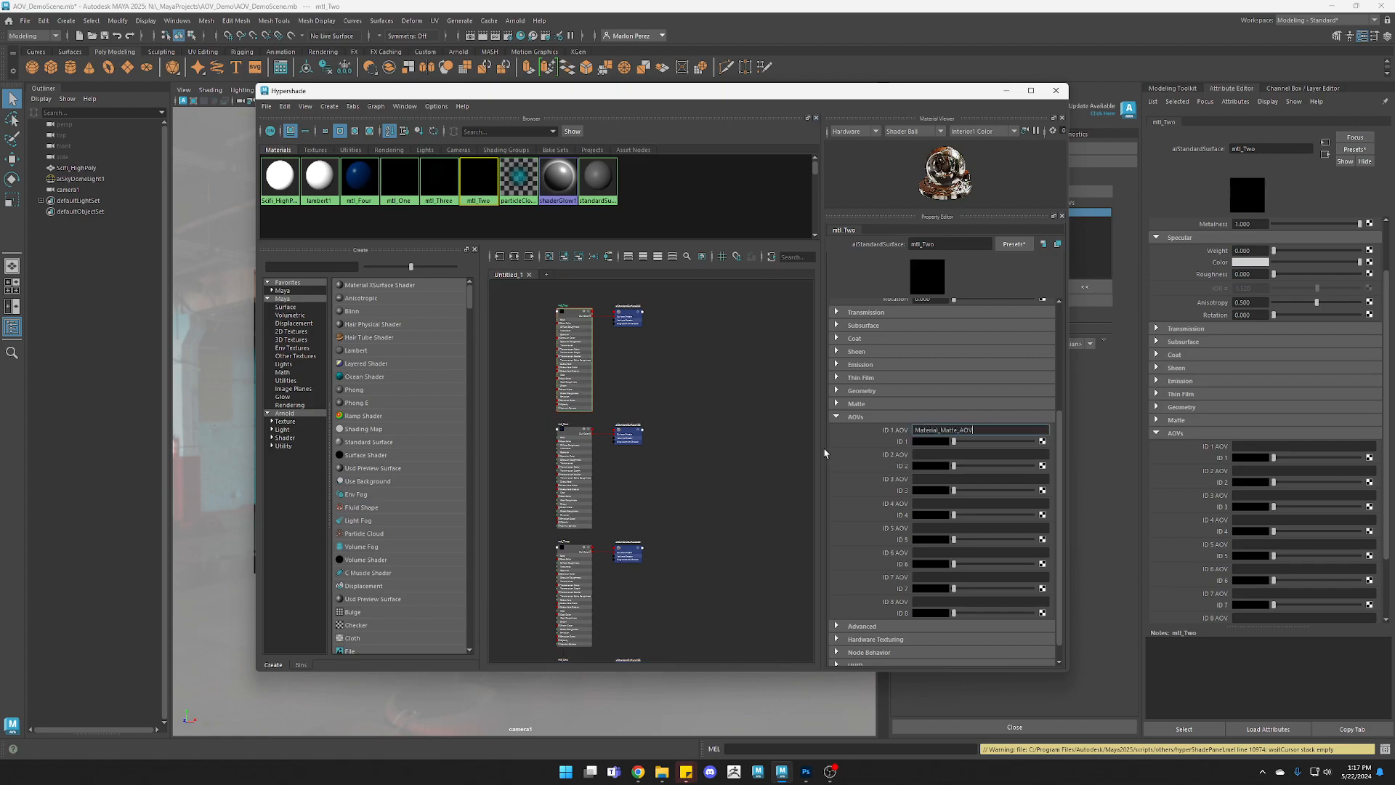
key("Return")
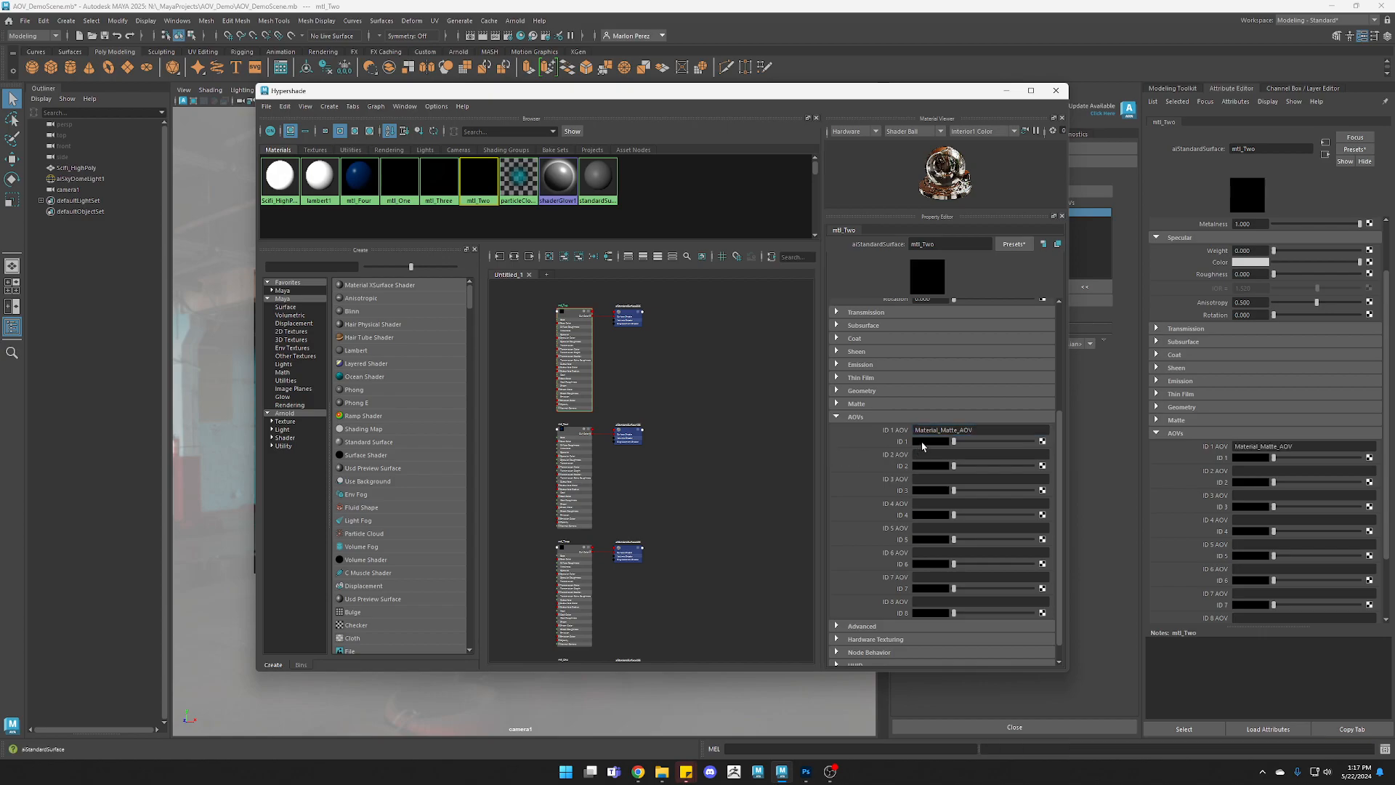
left_click(923, 442)
left_click(933, 443)
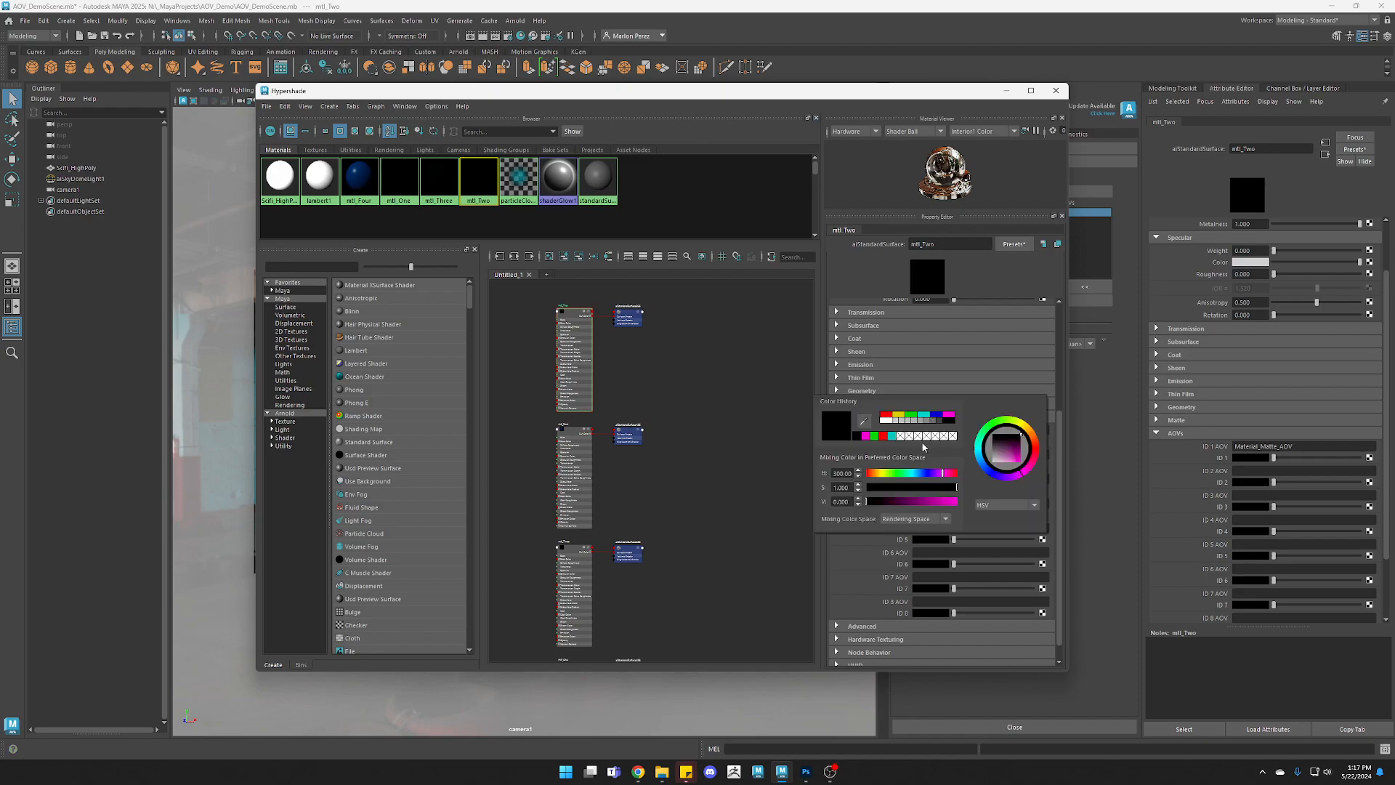
left_click(892, 436)
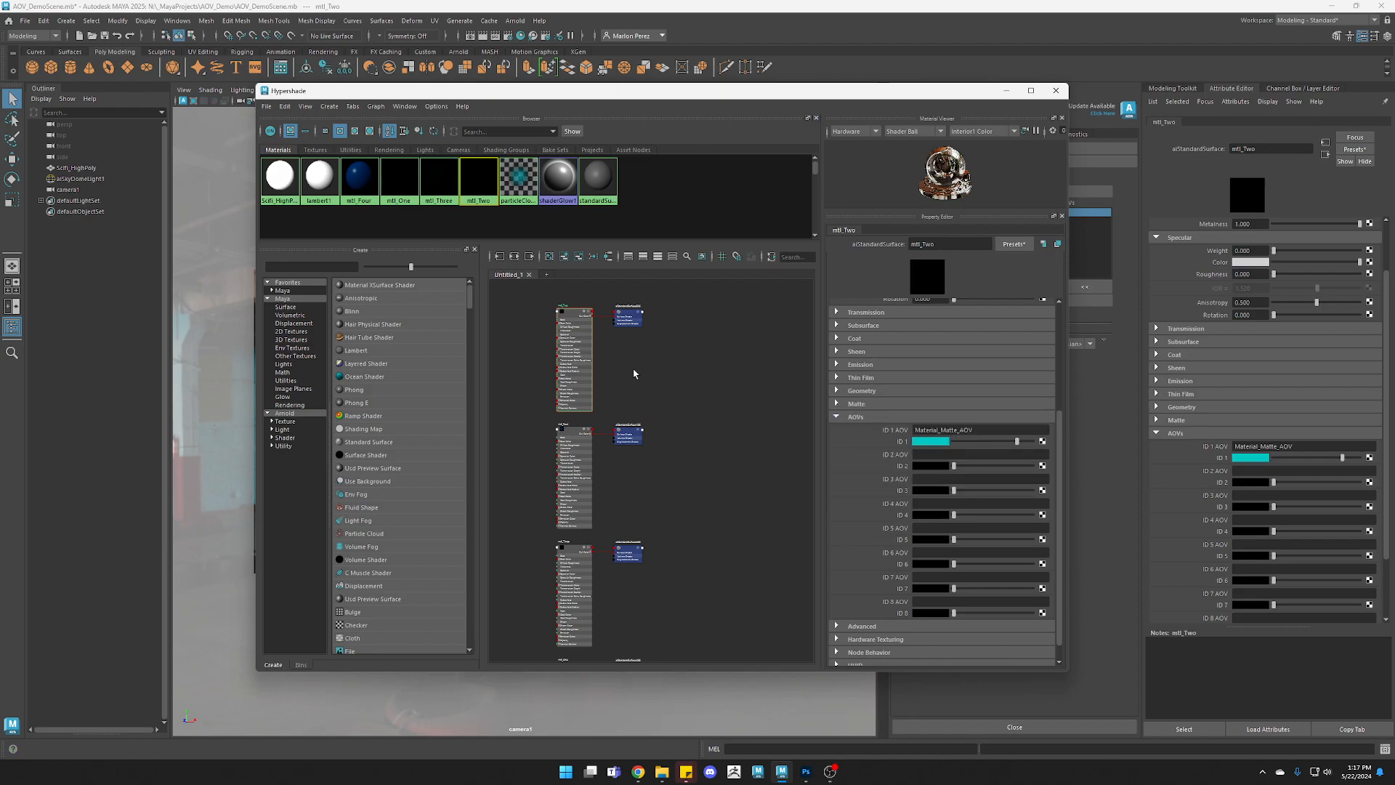
Set mtl_Four's ID 1 AOV to Material_Matte_AOV and its ID 1 color to red.
left_click(571, 440)
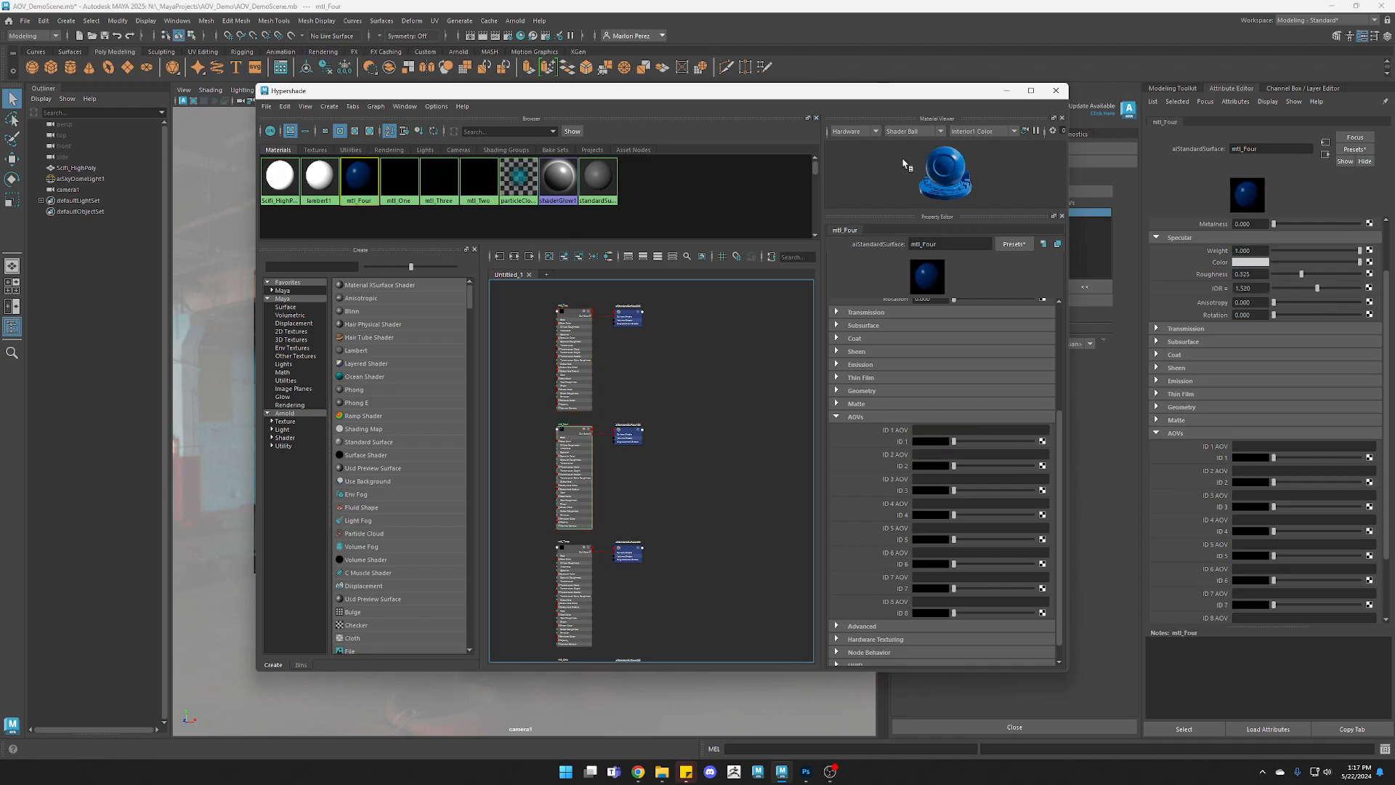
left_click(951, 430)
type("Material_Matte_AOV")
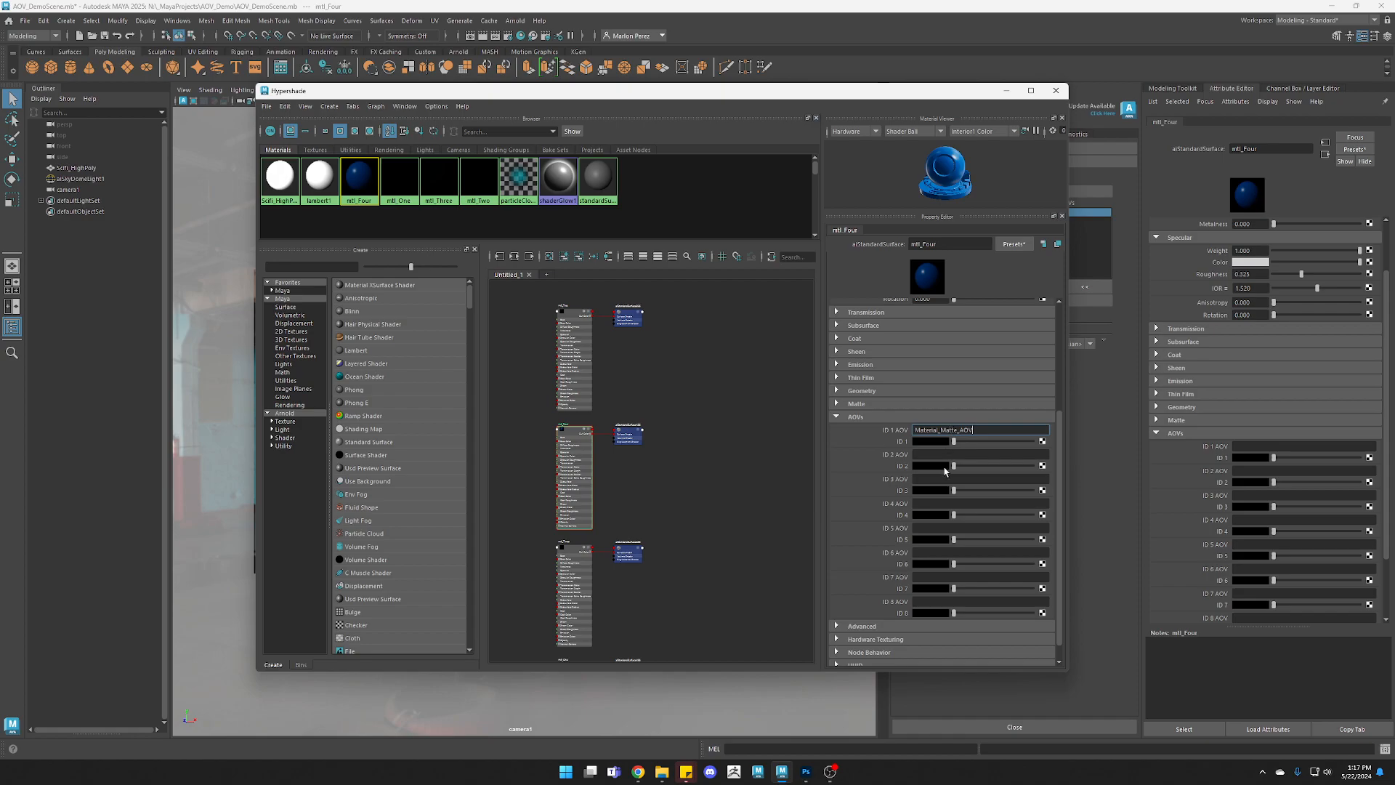
key("Return")
left_click(934, 442)
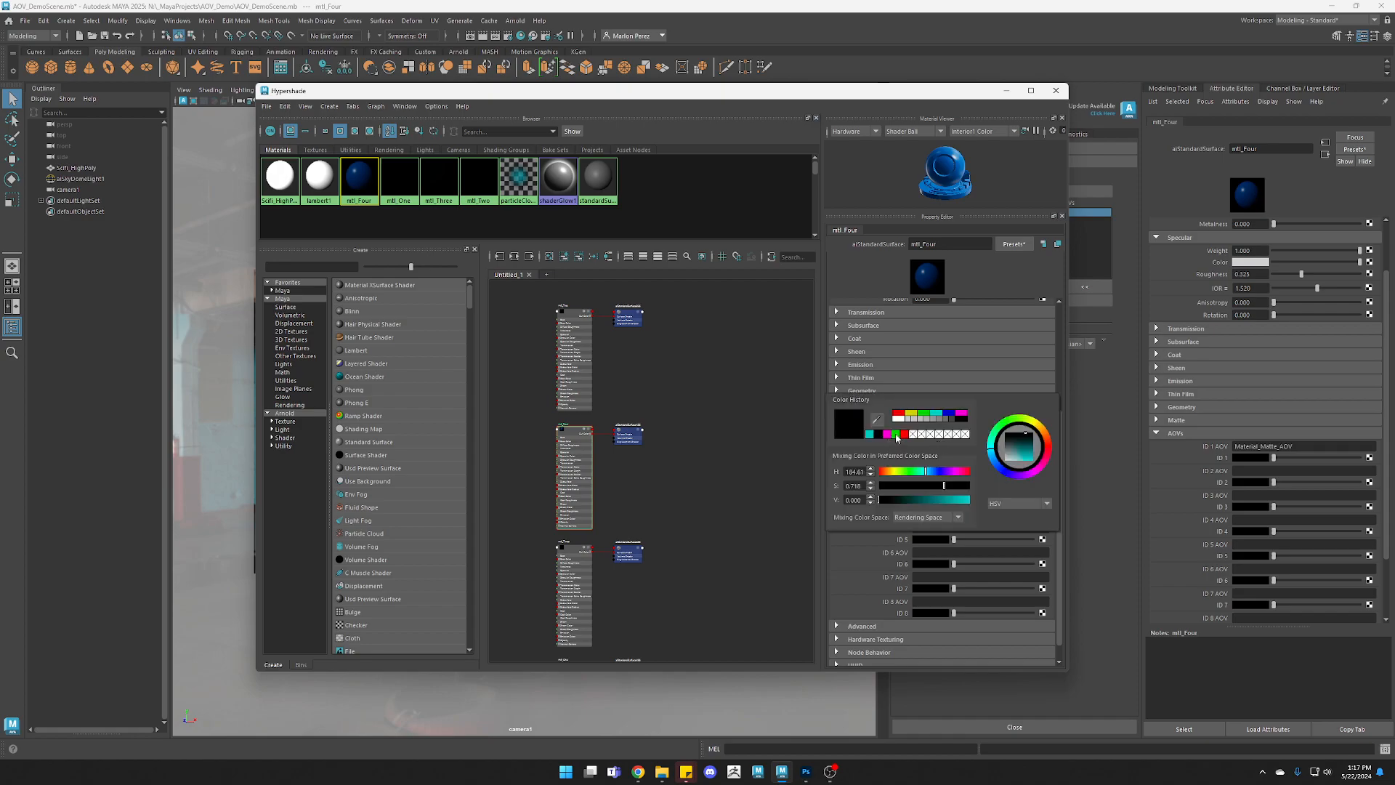
left_click(904, 434)
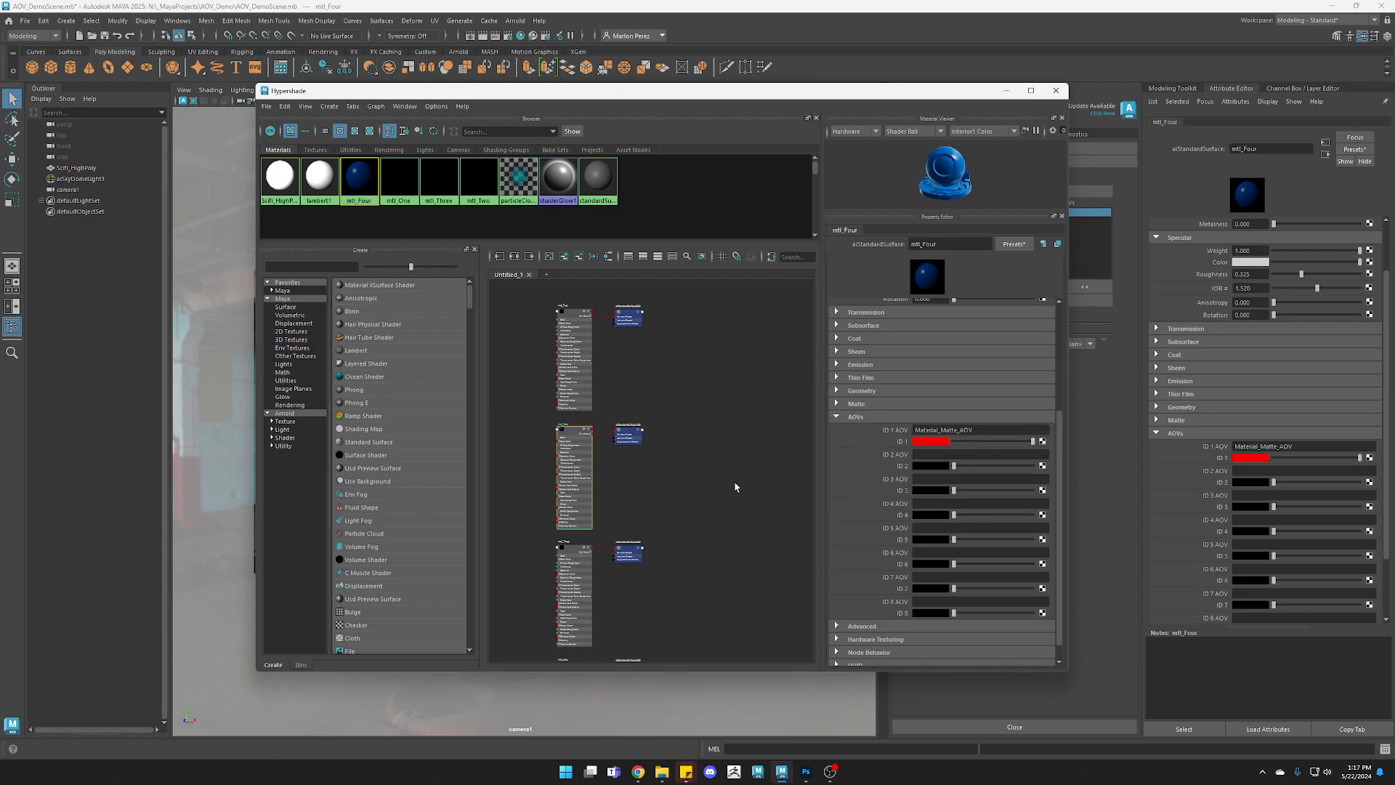
Set mtl_Three's ID 1 AOV to Material_Matte_AOV and its ID 1 color to magenta.
left_click(574, 578)
left_click(930, 430)
type("Material_Matte_AOV")
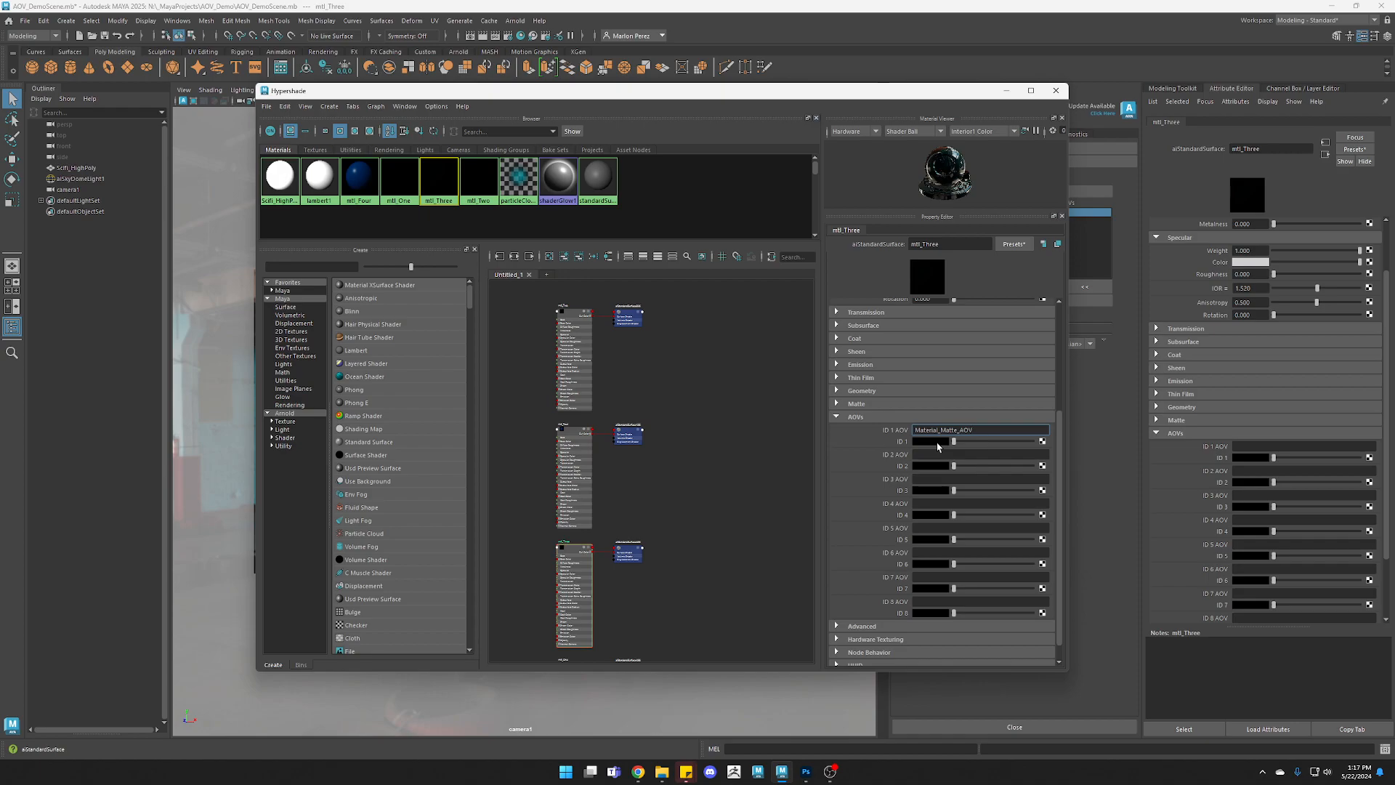
left_click(937, 442)
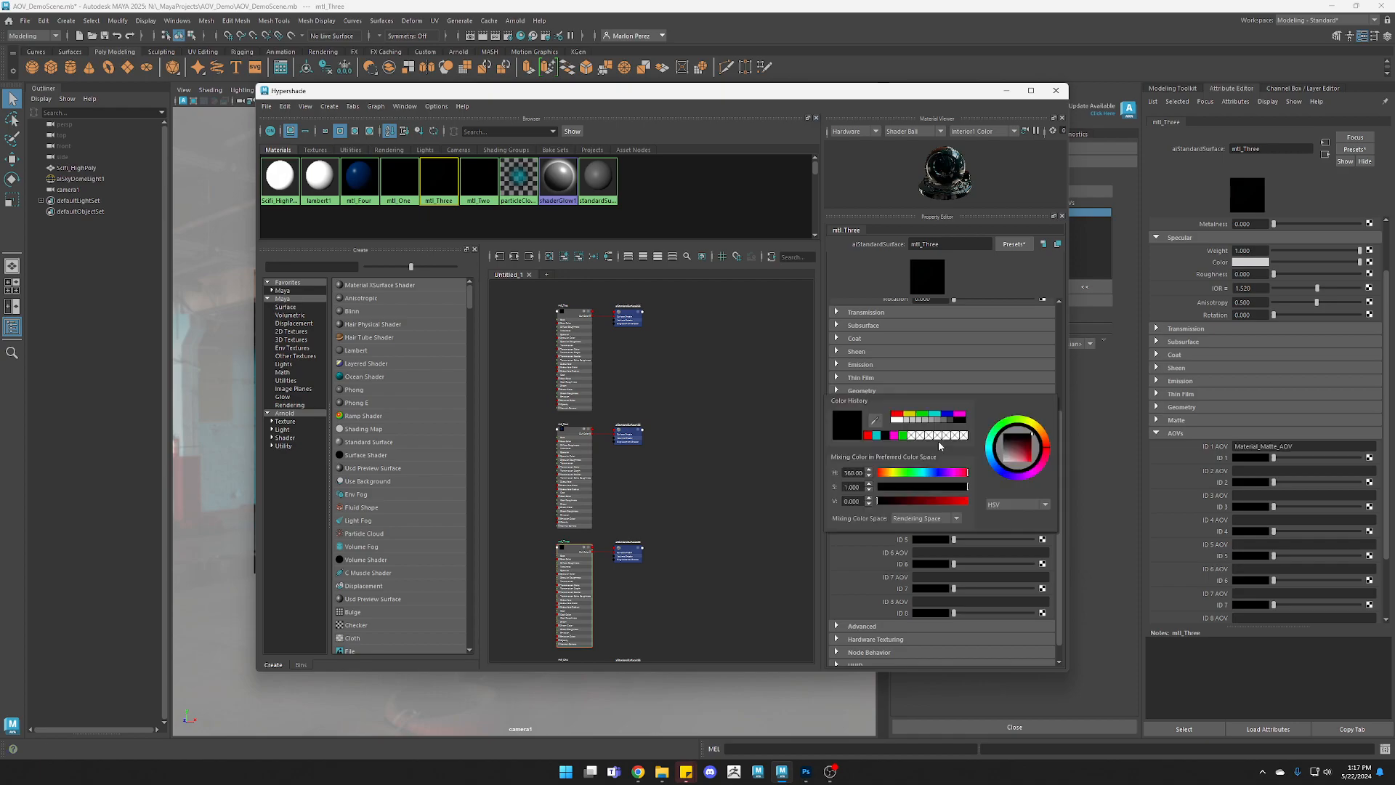
left_click(893, 435)
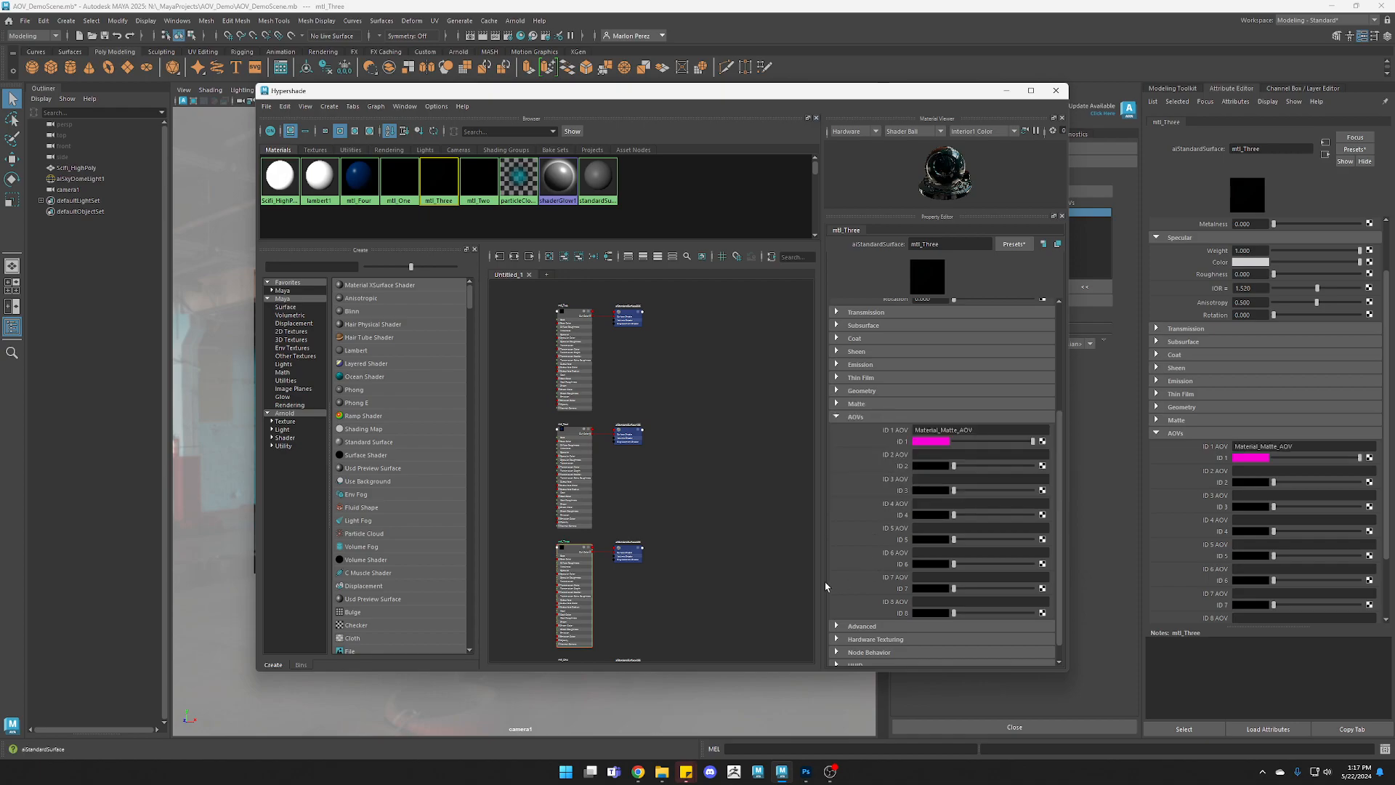
Set mtl_One's ID 1 AOV to Material_Matte_AOV and its ID 1 color to green, then clear the selection.
middle_click_drag(645, 577, 620, 477)
left_click(586, 496)
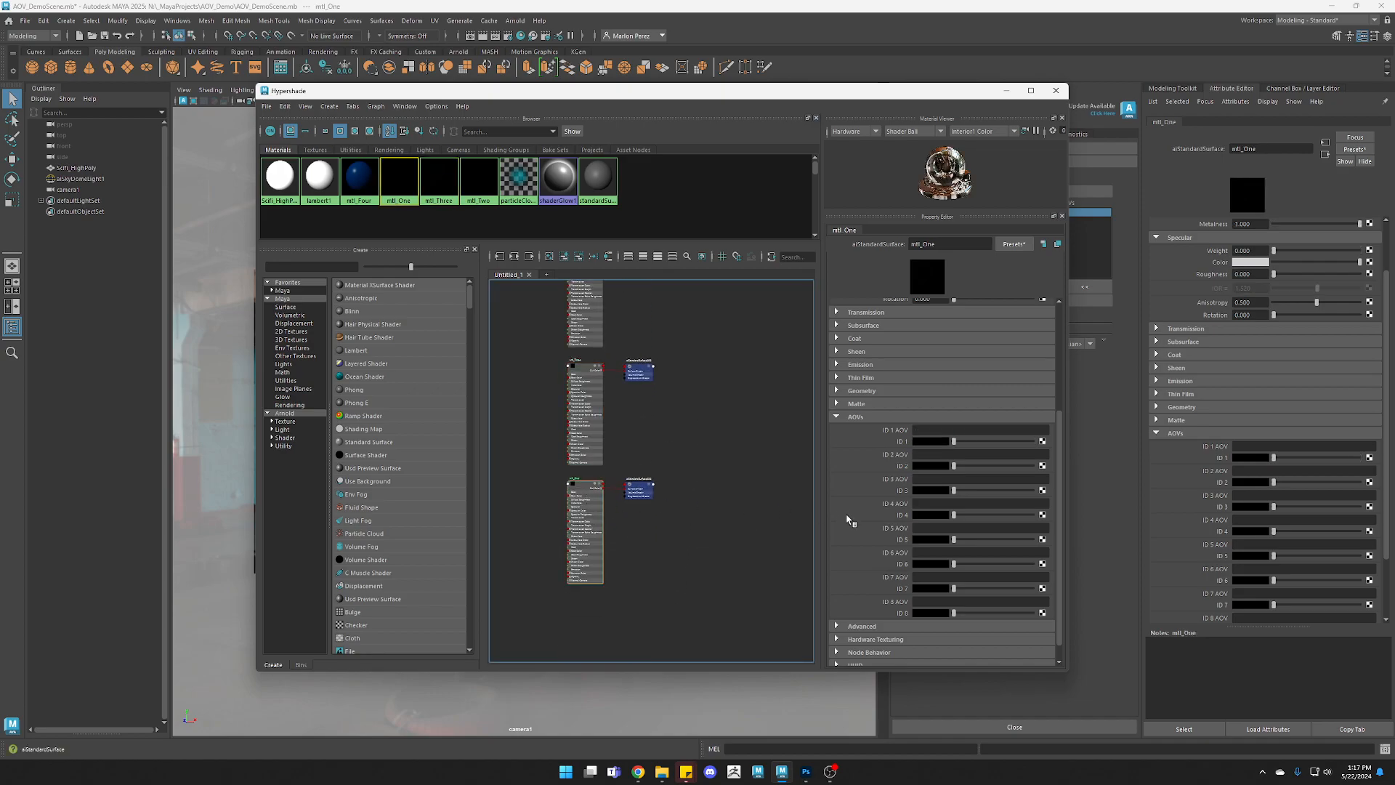
left_click(943, 430)
type("Material_Matte_AOV")
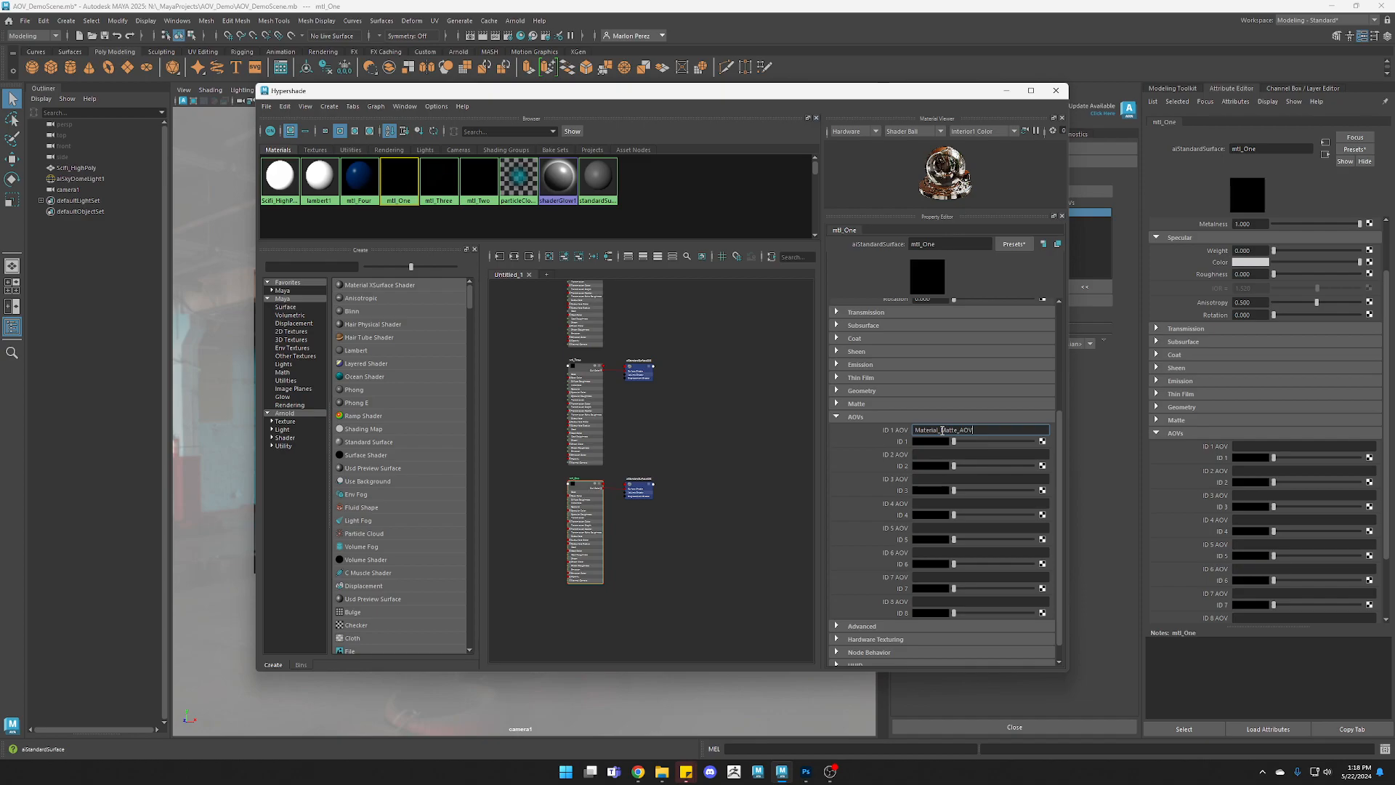
key("Return")
left_click(941, 443)
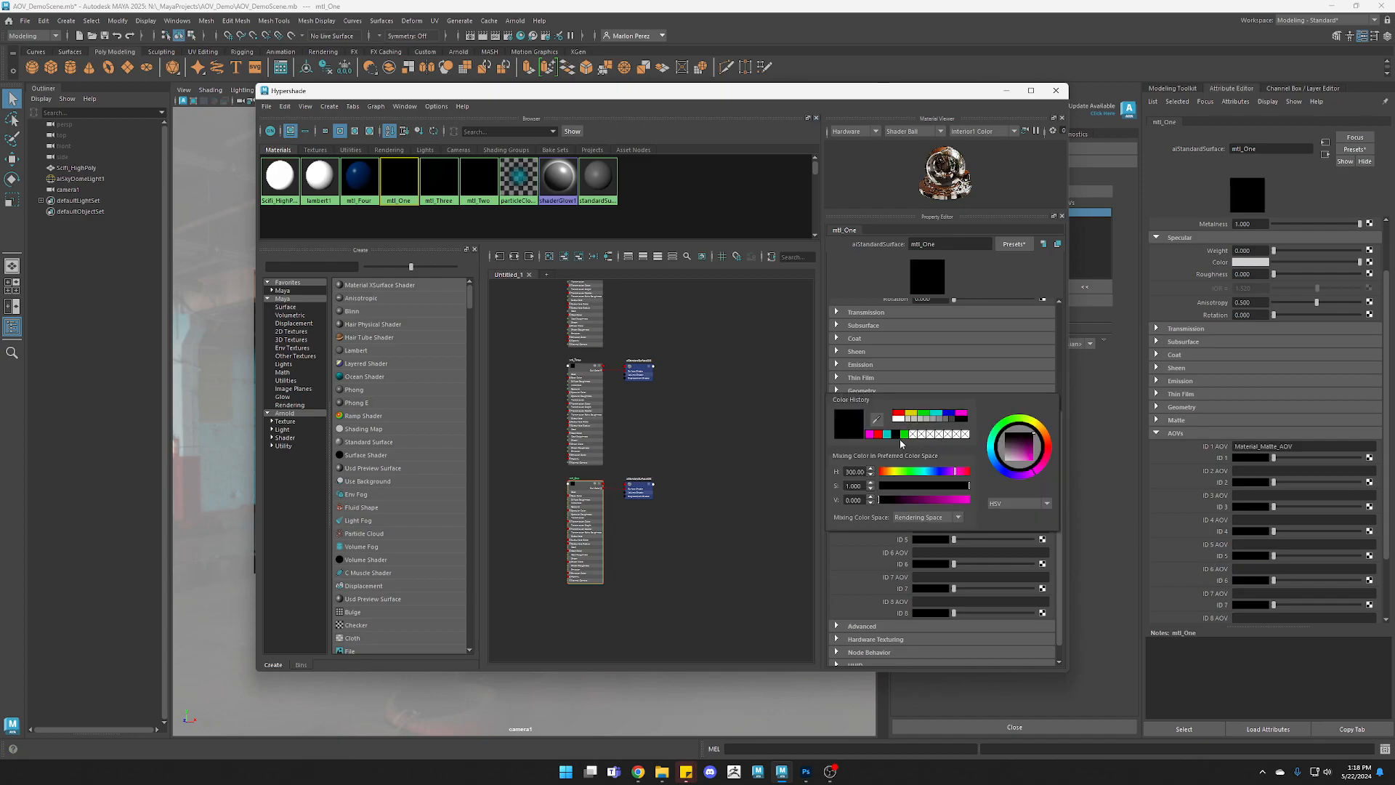
left_click(906, 436)
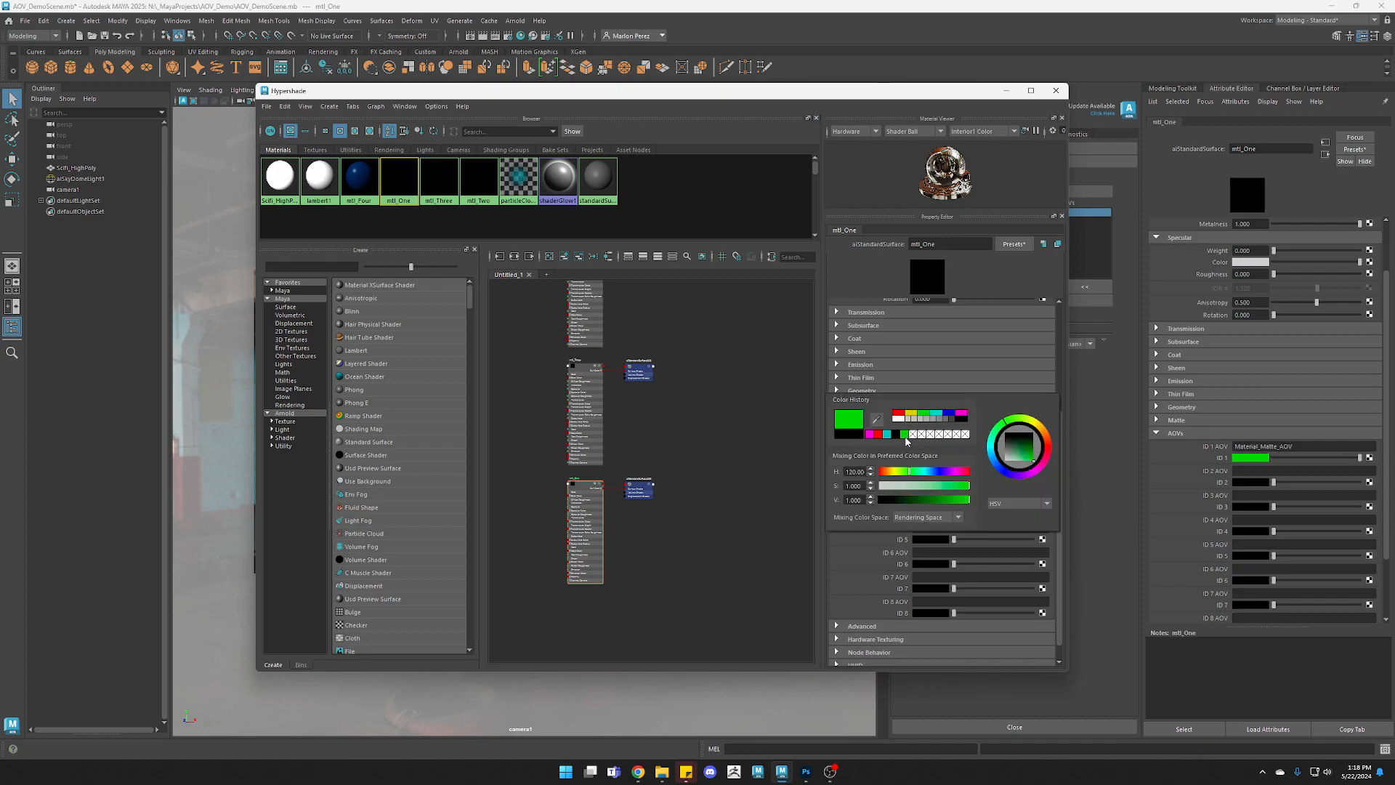
left_click(773, 560)
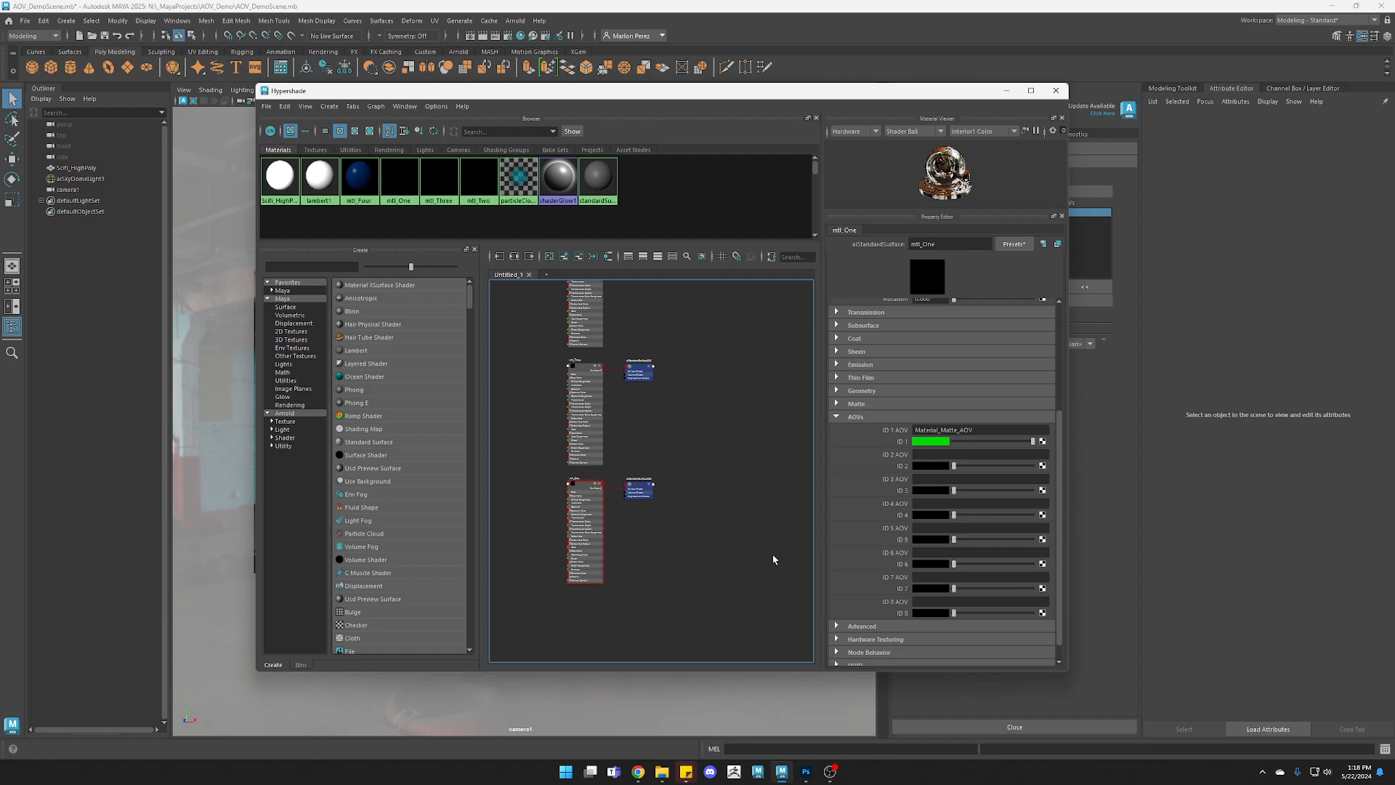
Review the ID 1 AOV assignment and color of mtl_One, mtl_Three, mtl_Four and mtl_Two in the Hypershade.
left_click(592, 505)
left_click(597, 419)
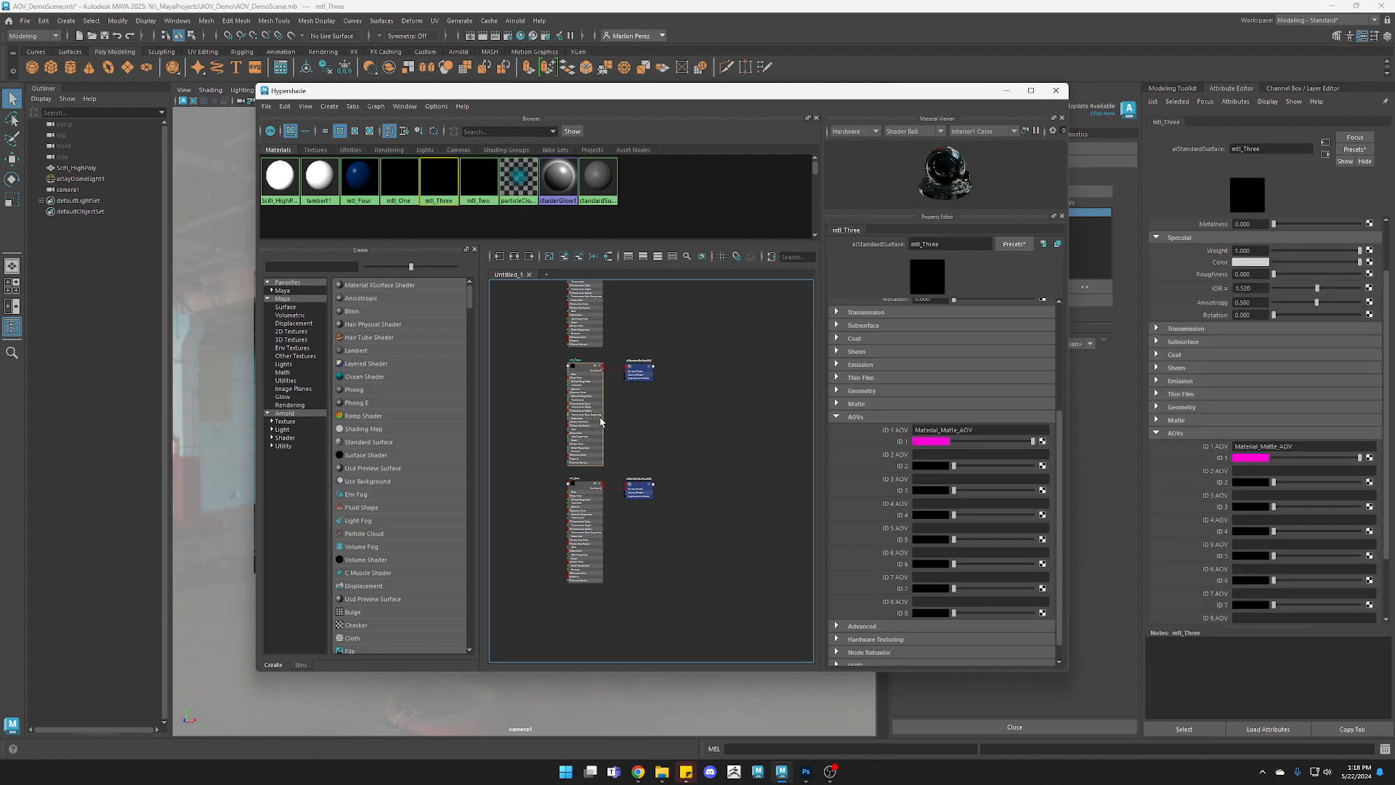
middle_click_drag(698, 336, 701, 471, "alt")
left_click(596, 418)
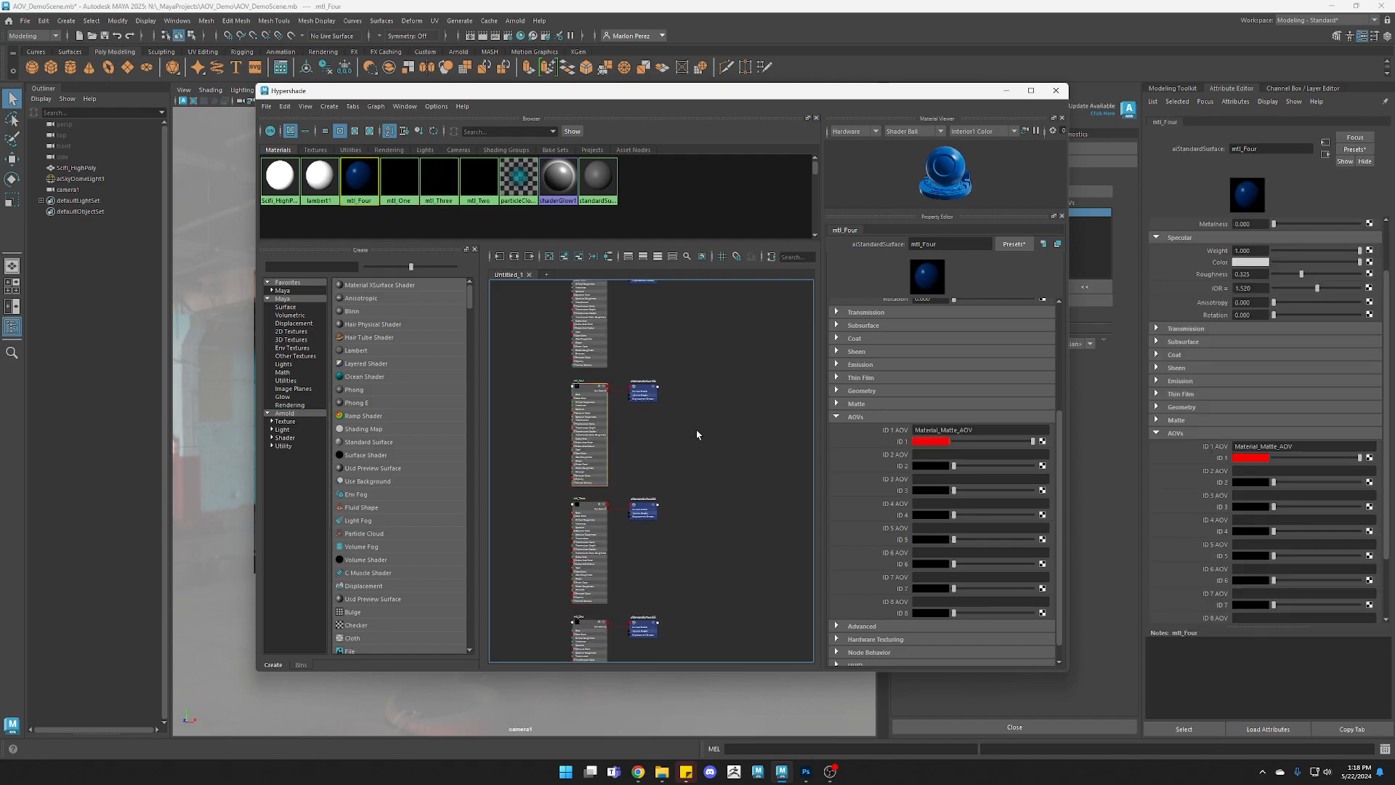
middle_click_drag(703, 366, 711, 484, "alt")
left_click(596, 420)
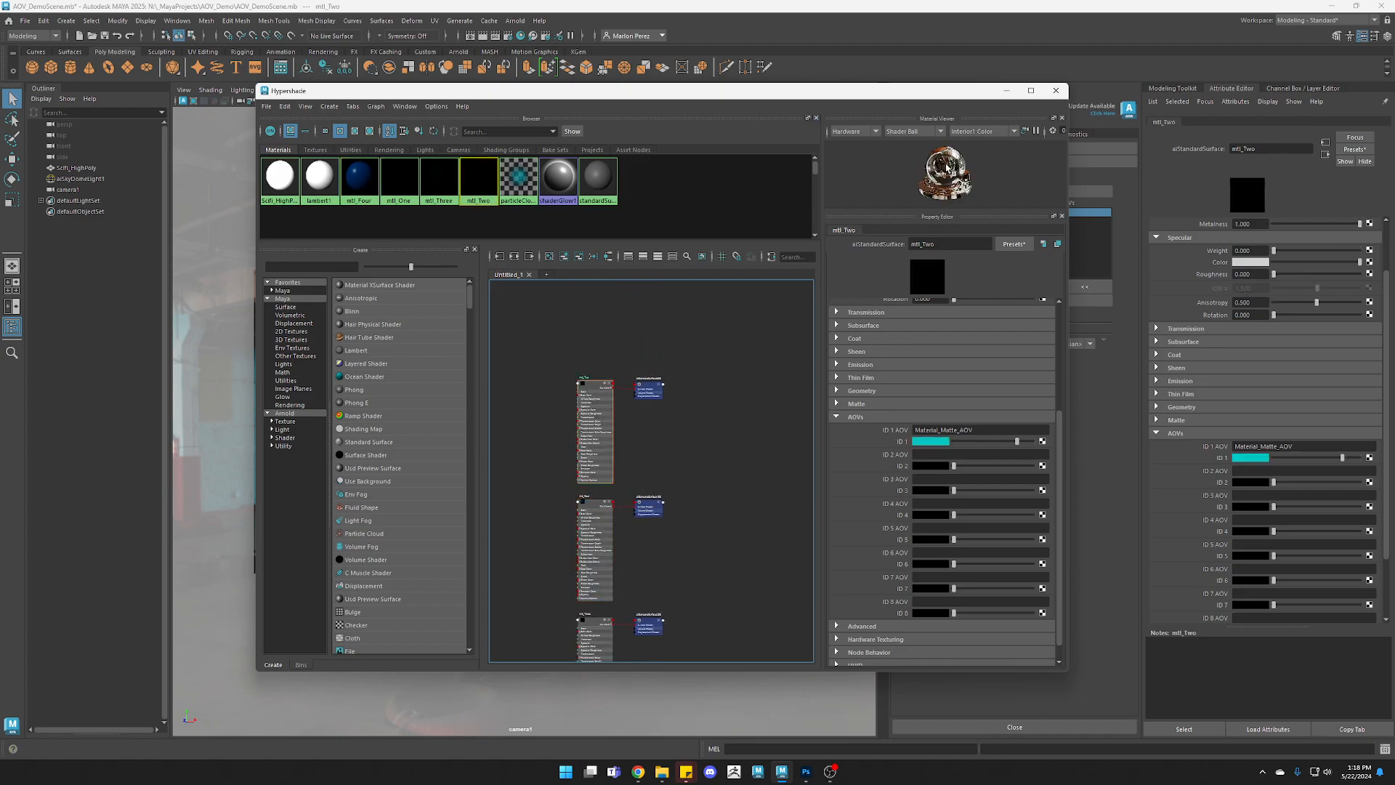
Close the Hypershade and start a new render of the helmet in the Arnold RenderView.
left_click_drag(989, 90, 1192, 117)
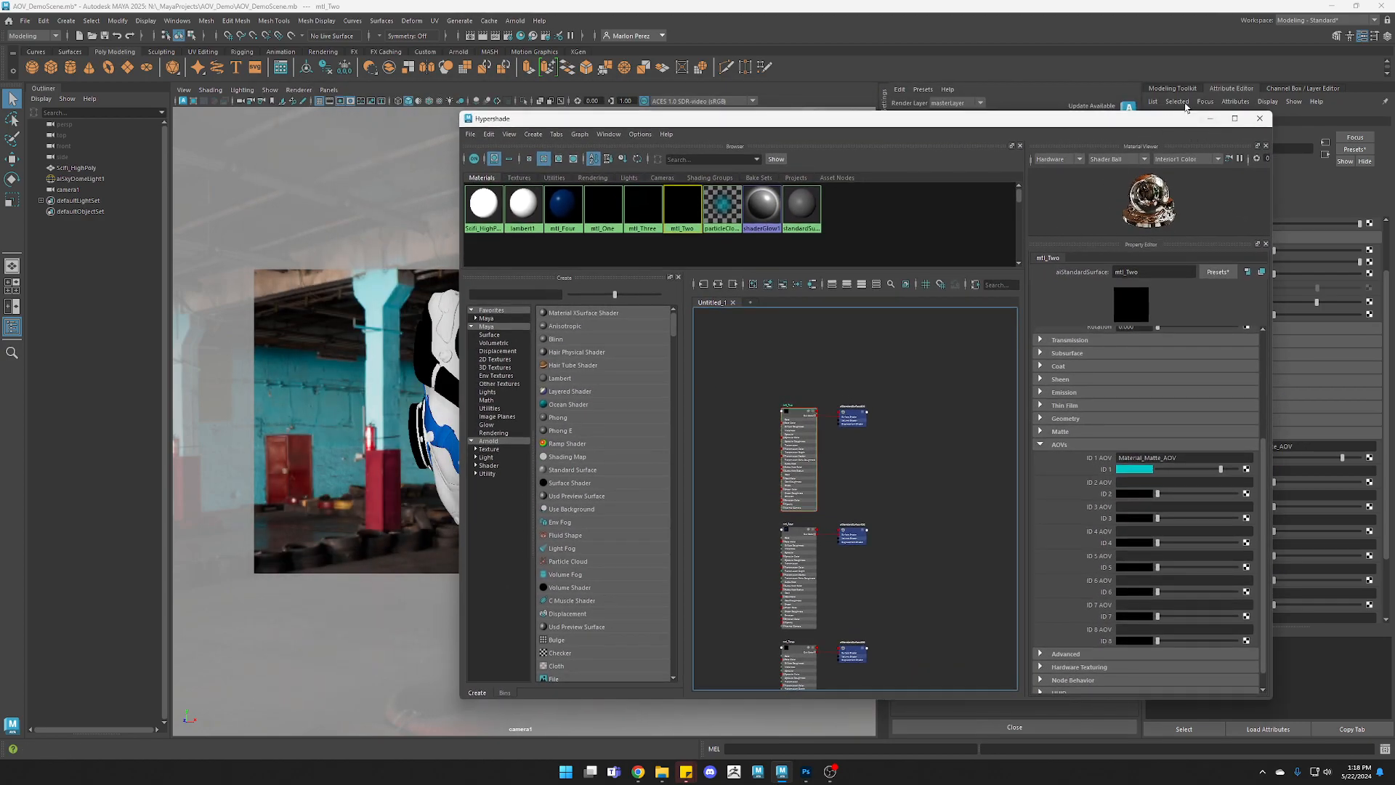
left_click(1259, 119)
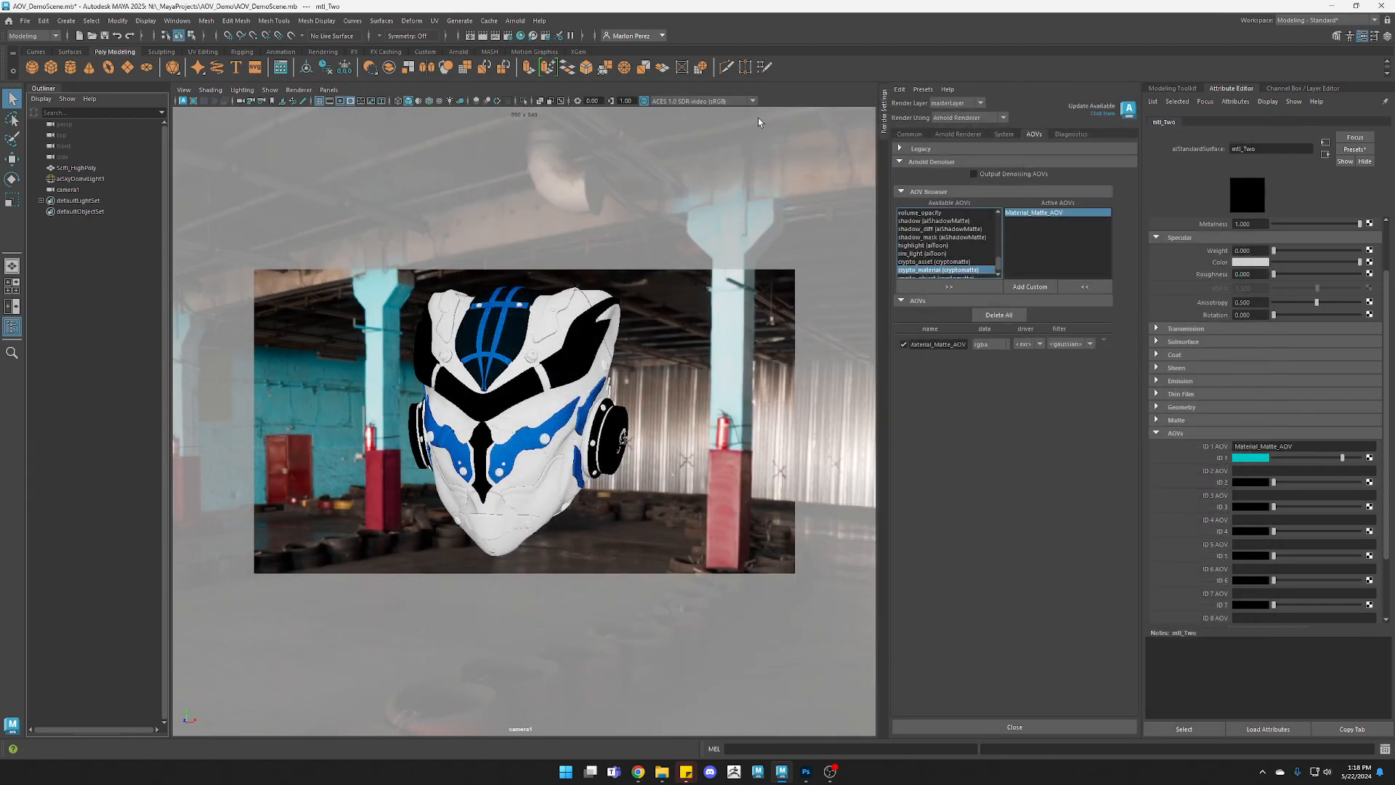
left_click(515, 20)
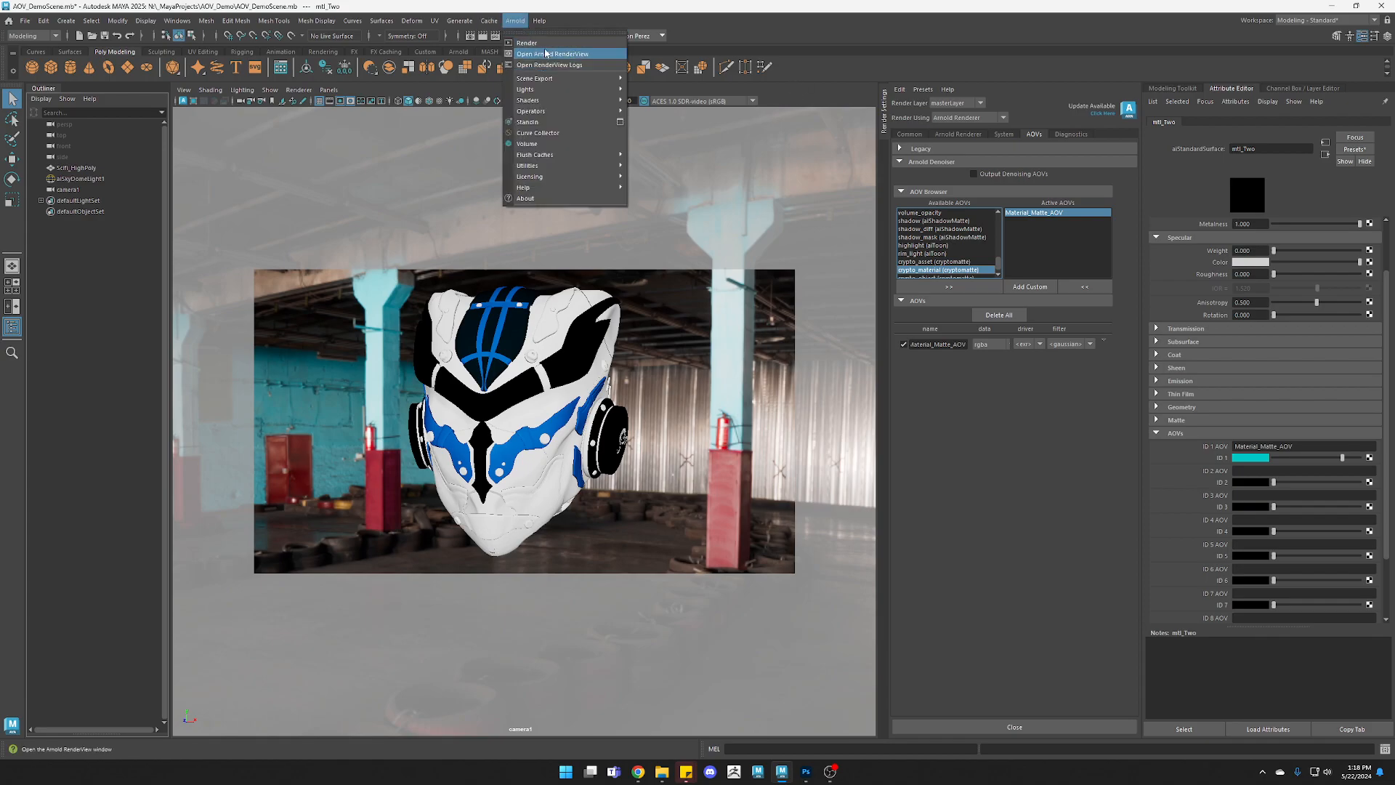
left_click(544, 55)
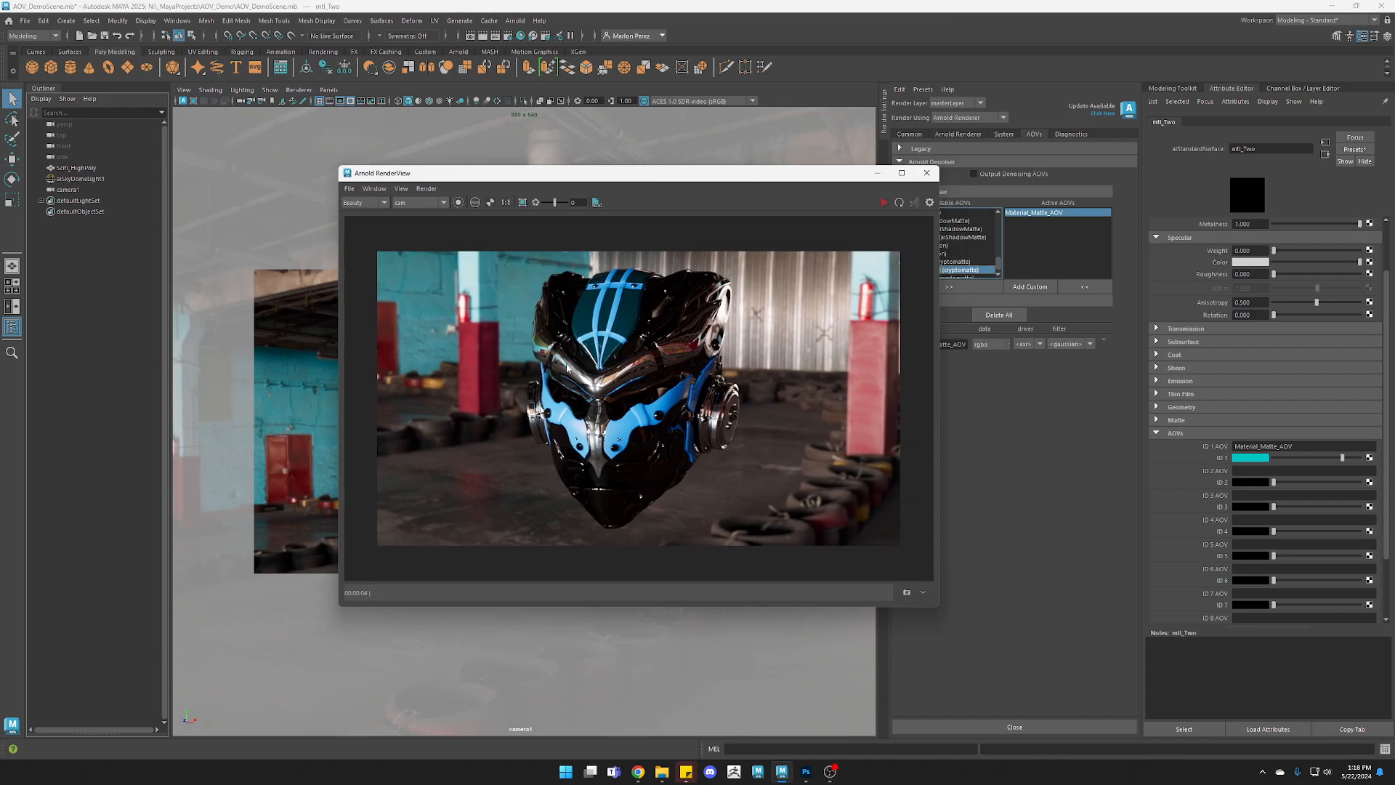
left_click(384, 209)
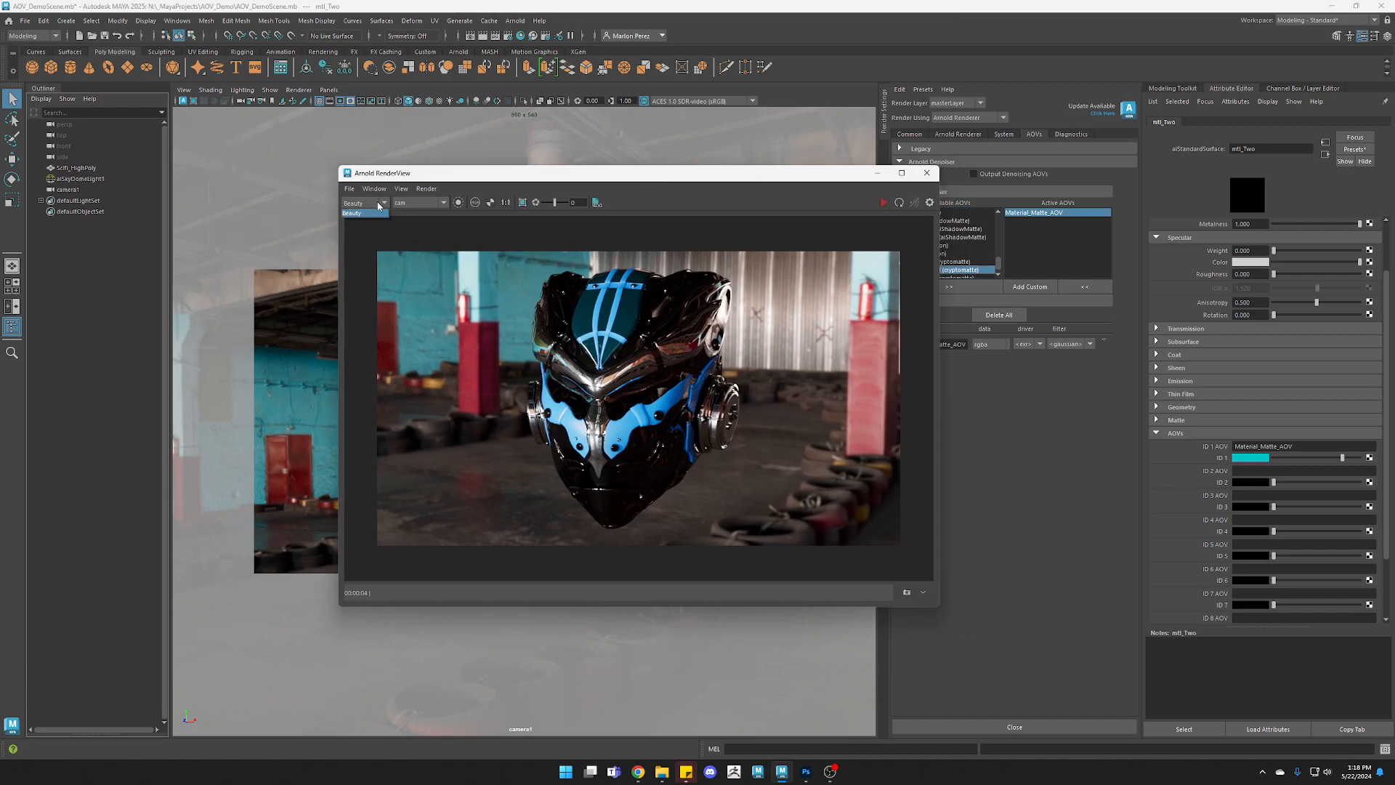
left_click(379, 202)
left_click(884, 203)
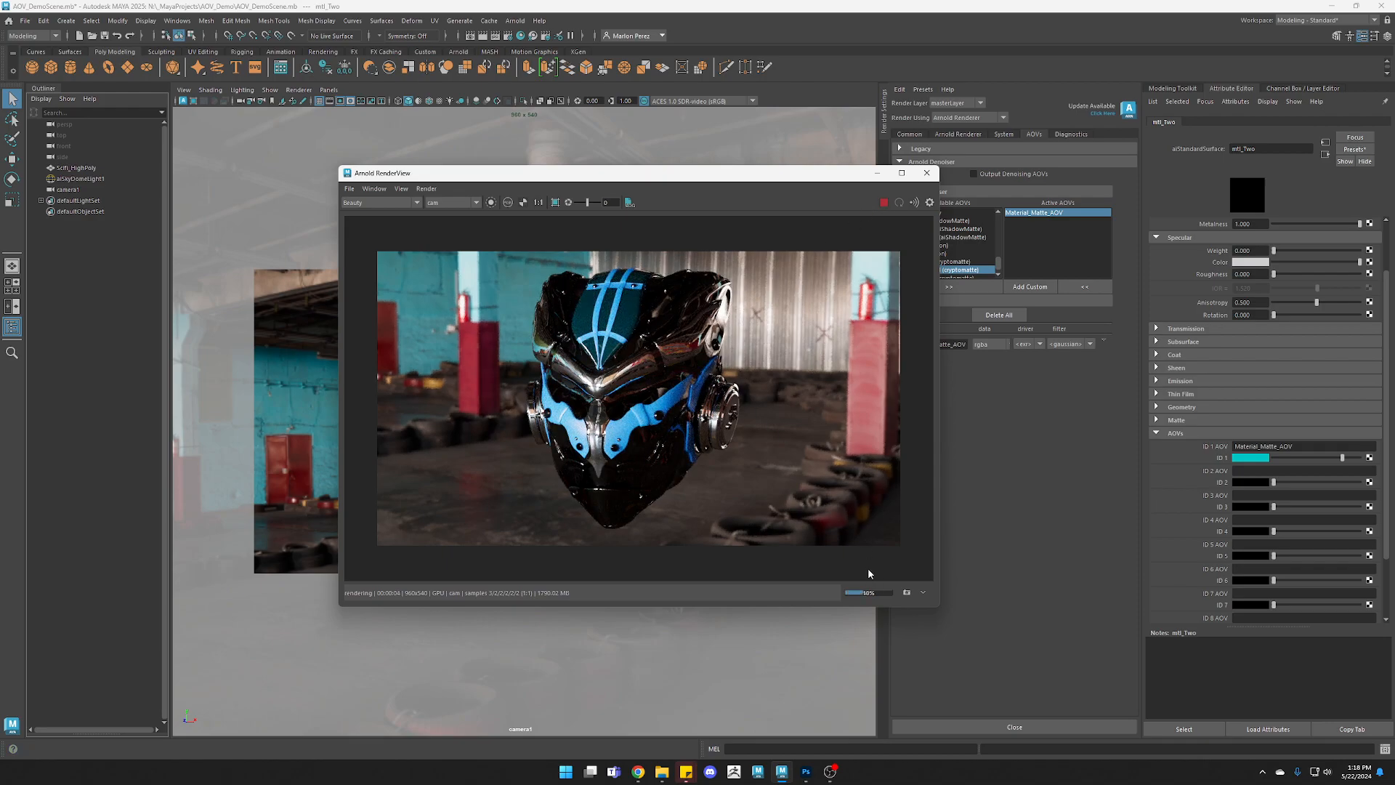
Display the Material_Matte_AOV pass in the RenderView and inspect the helmet's matte colors up close.
left_click(417, 203)
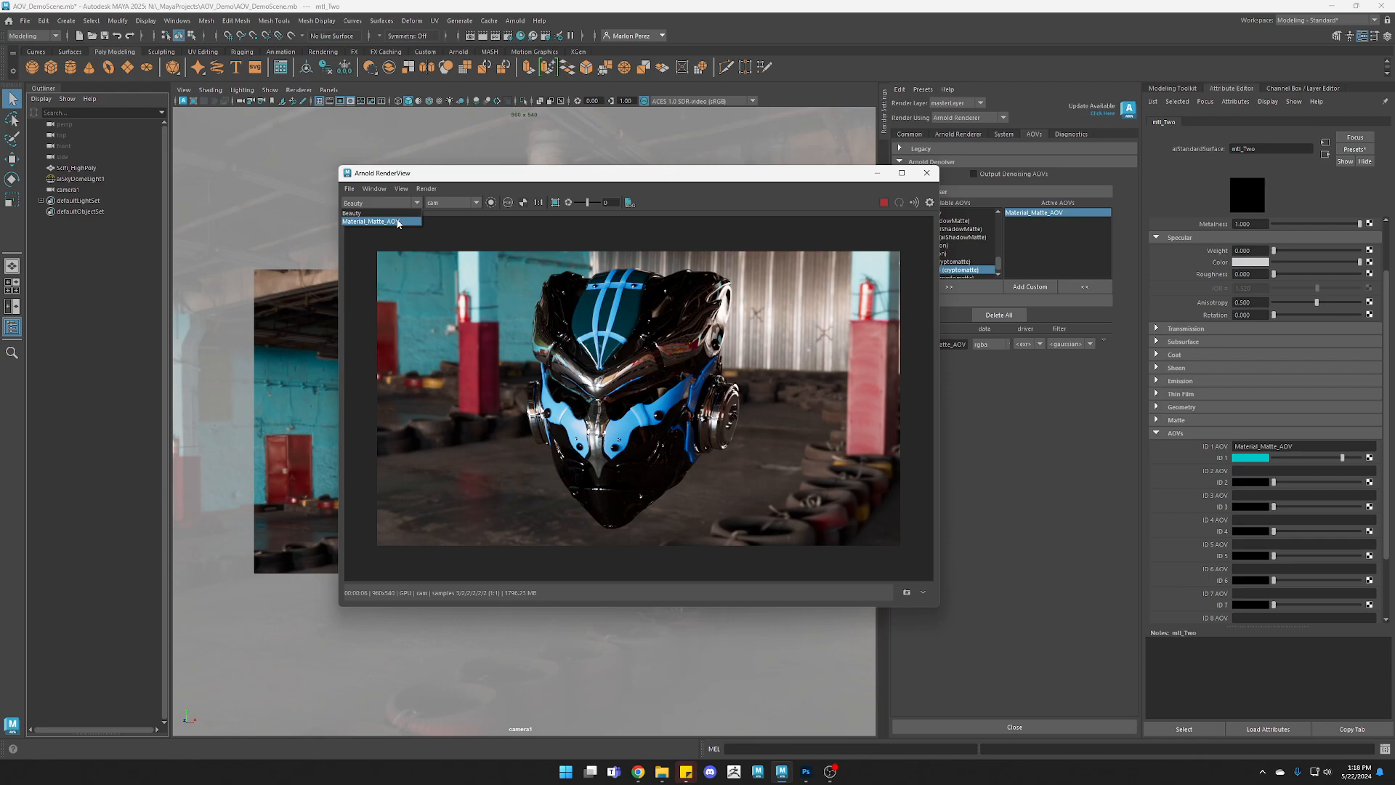
left_click(380, 222)
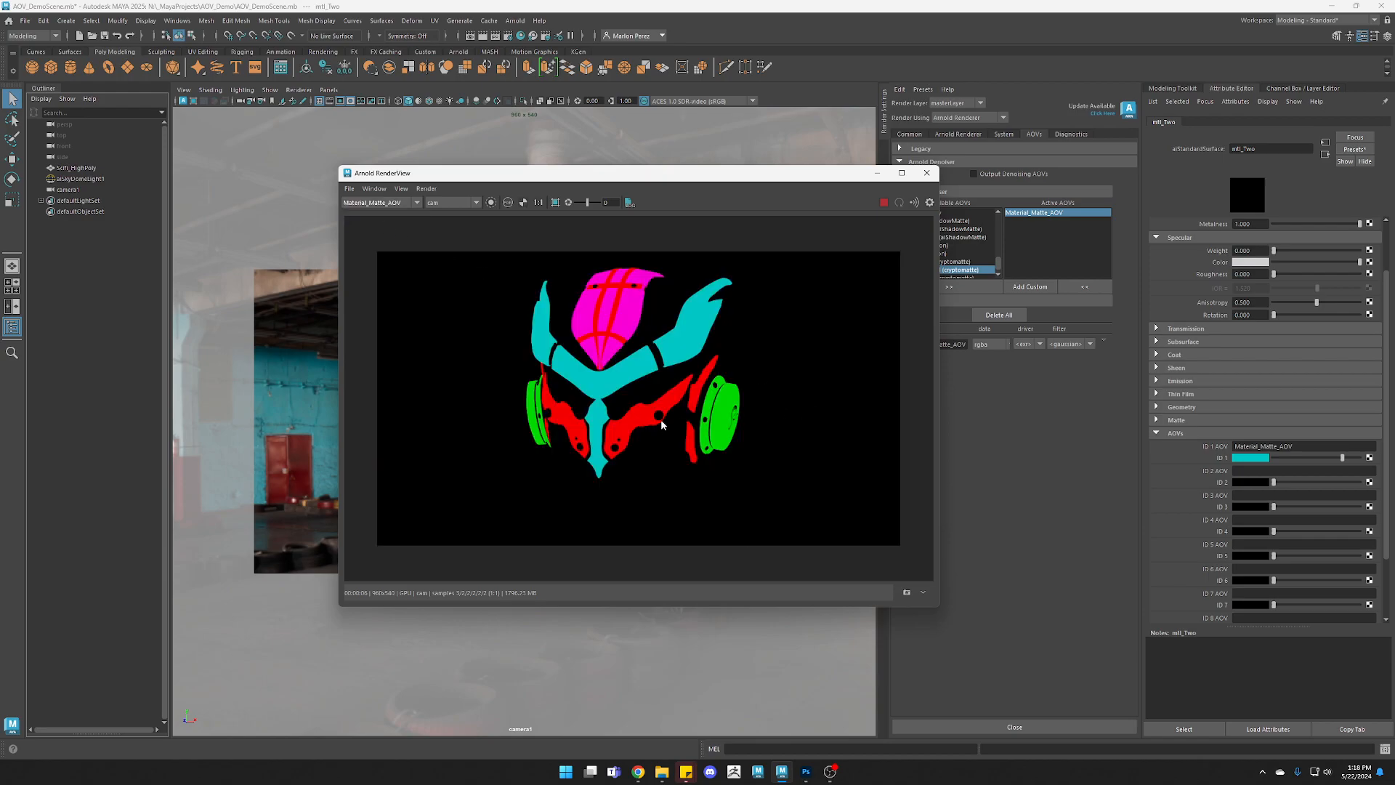
scroll(908, 405, "up", 2)
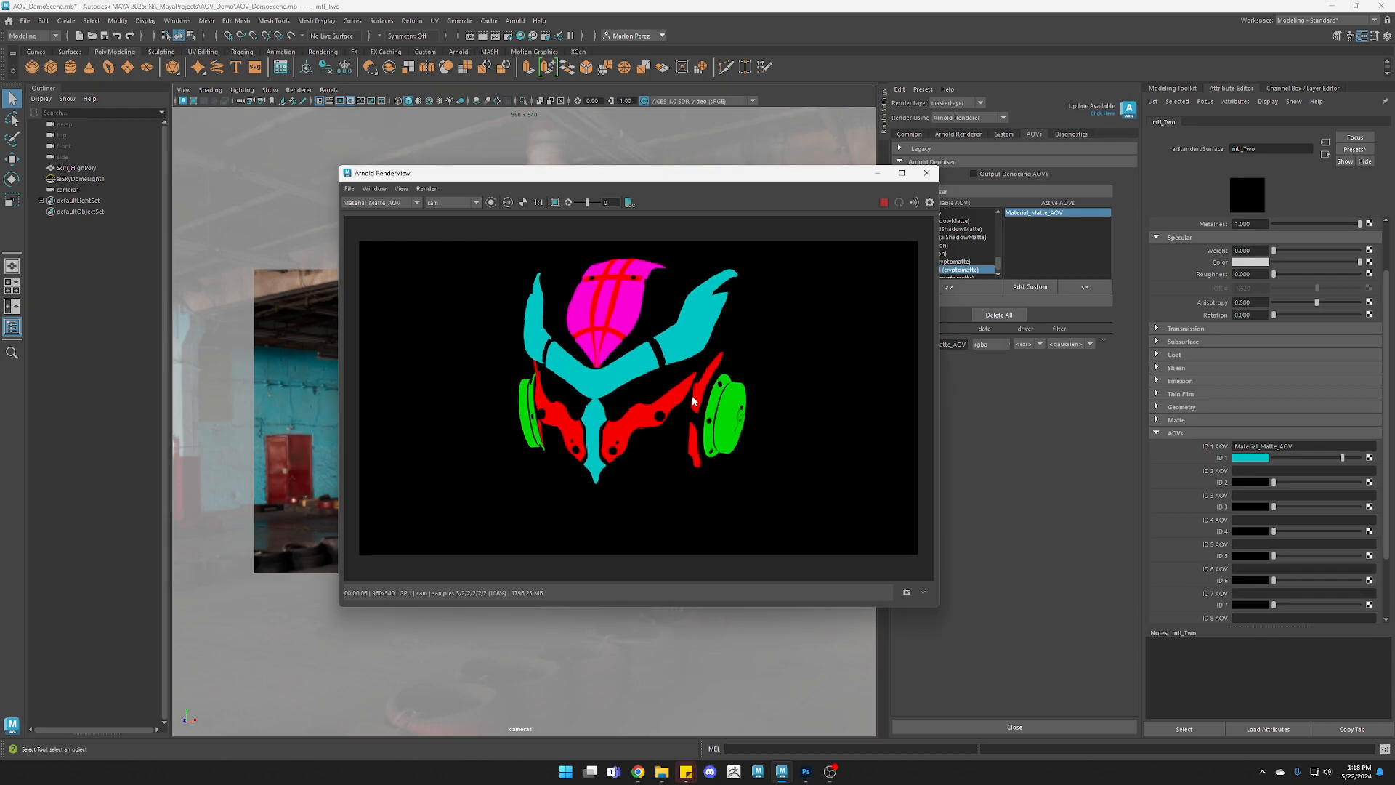
scroll(673, 408, "up", 2)
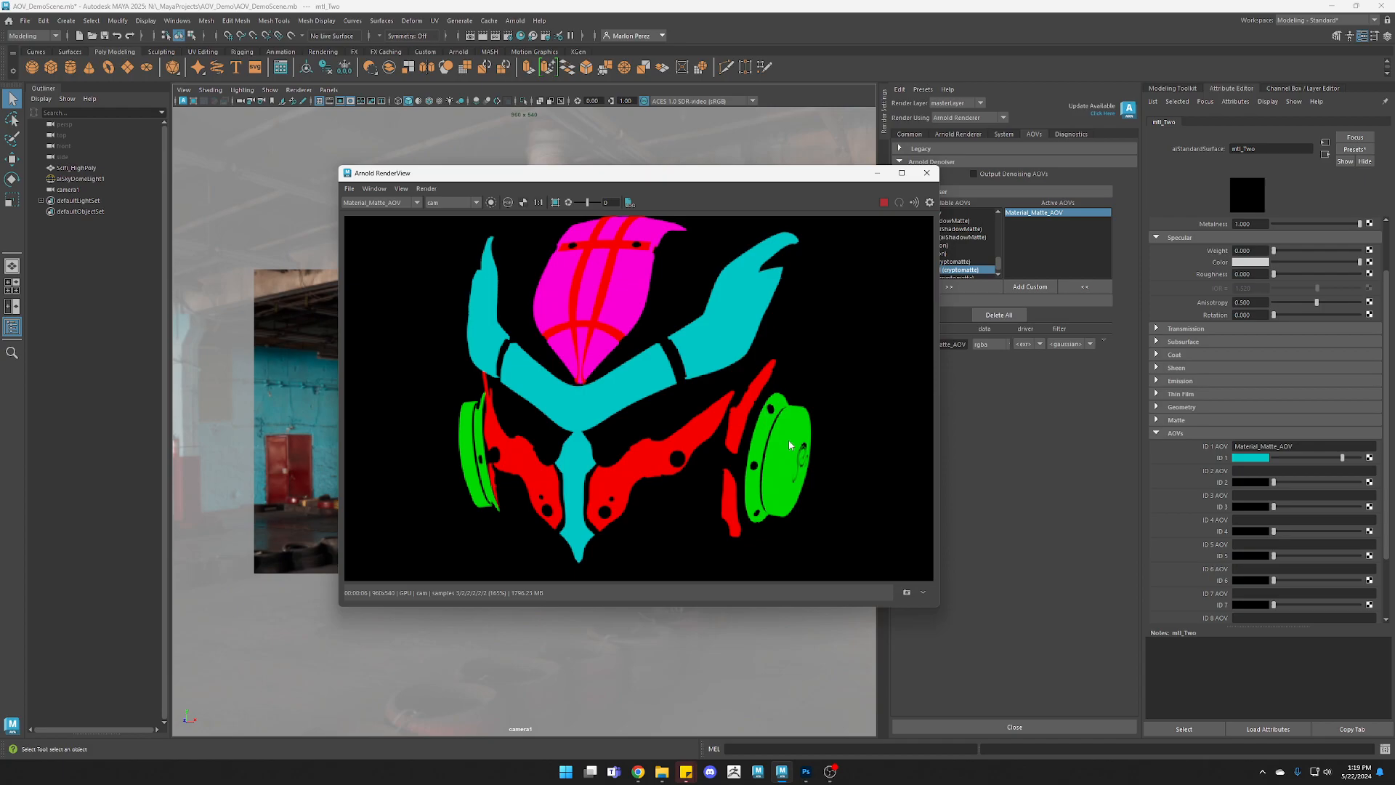
scroll(785, 440, "down", 2)
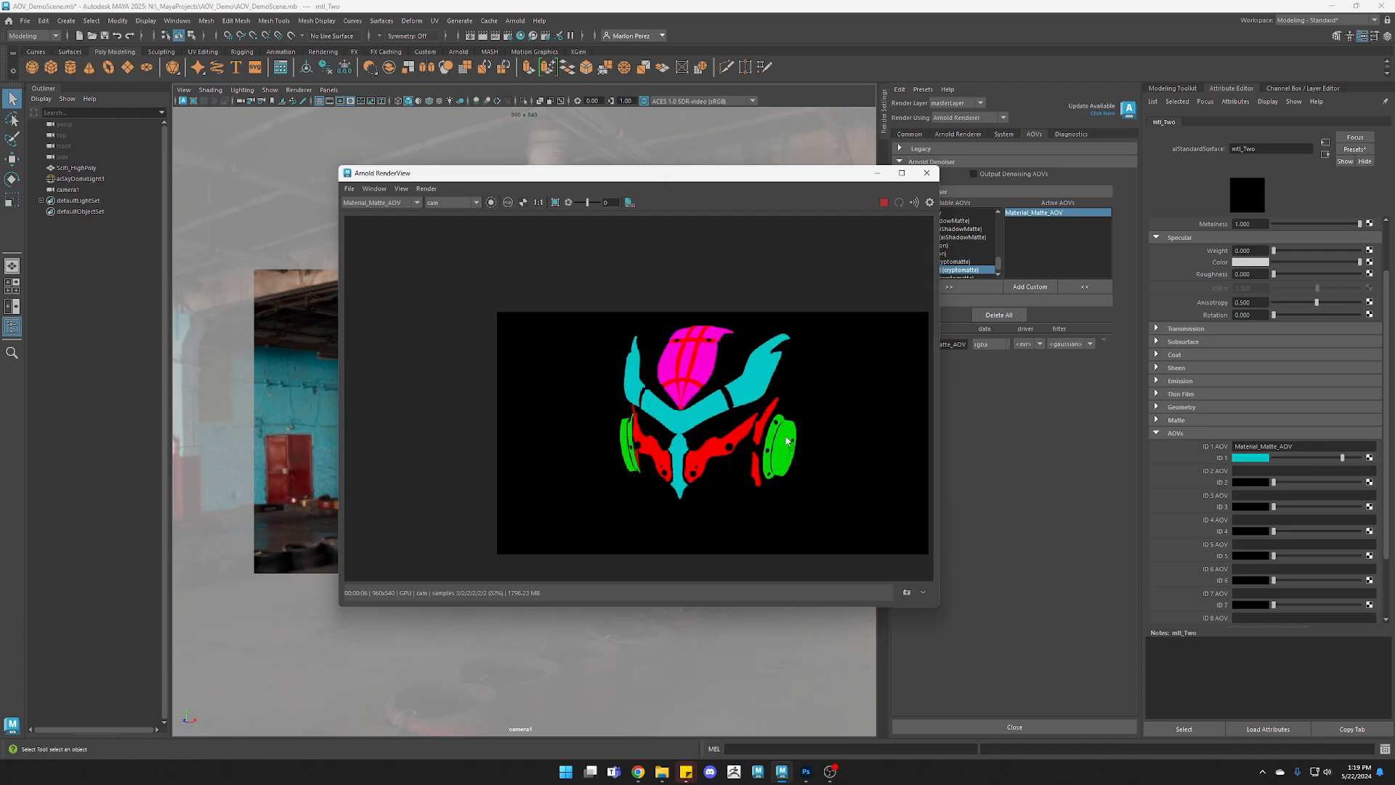
middle_click_drag(785, 440, 744, 417)
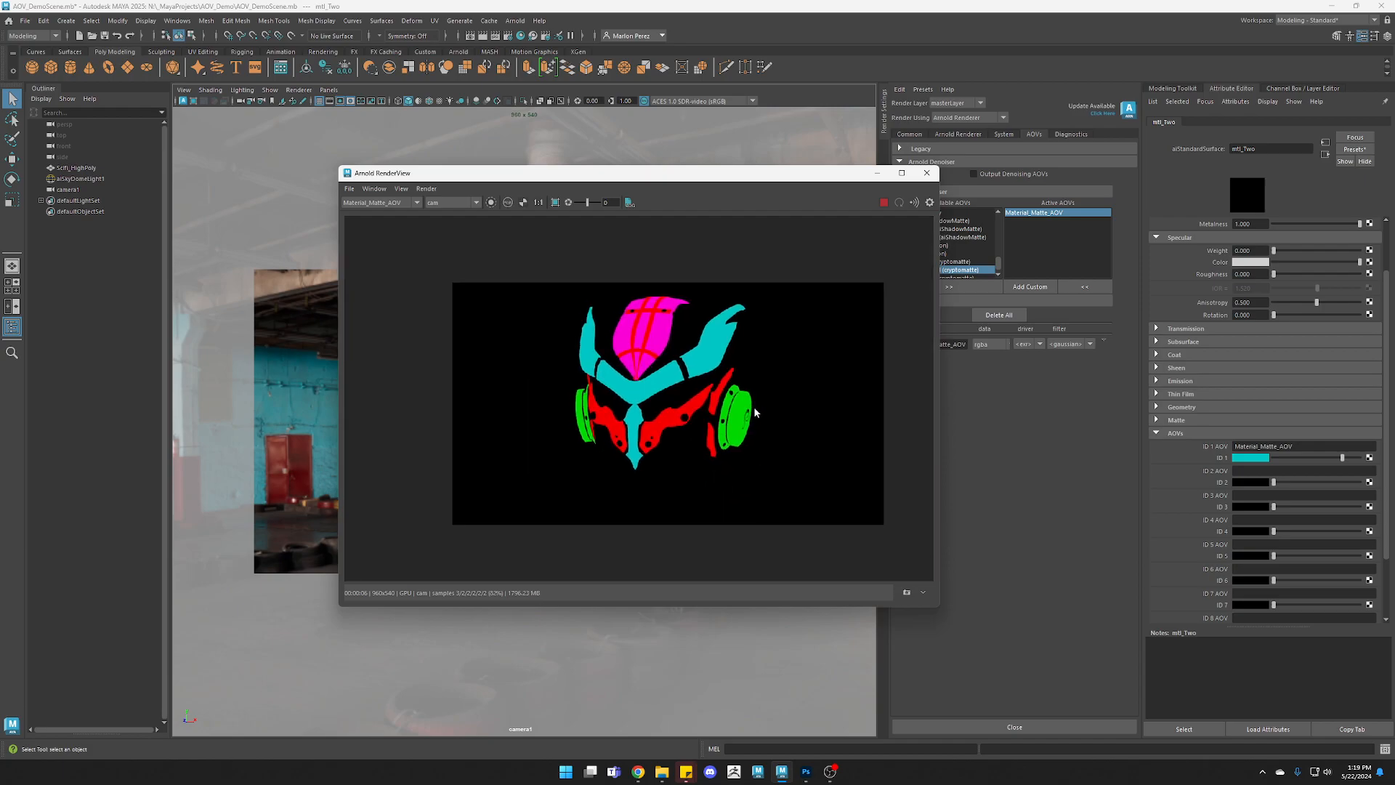
left_click(539, 202)
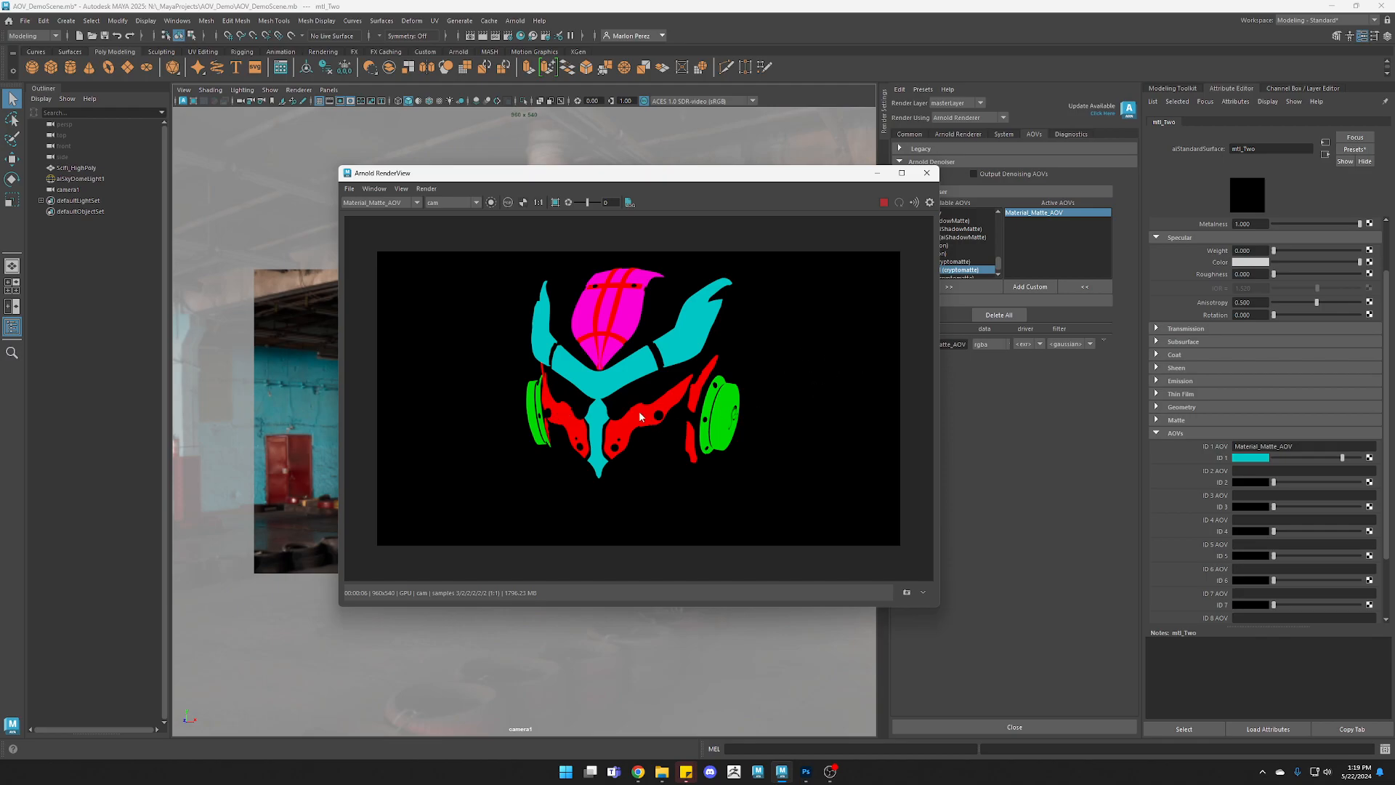
Move the RenderView aside to uncover the viewport helmet and select the helmet mesh by picking its green ear piece in the render.
left_click_drag(739, 175, 983, 194)
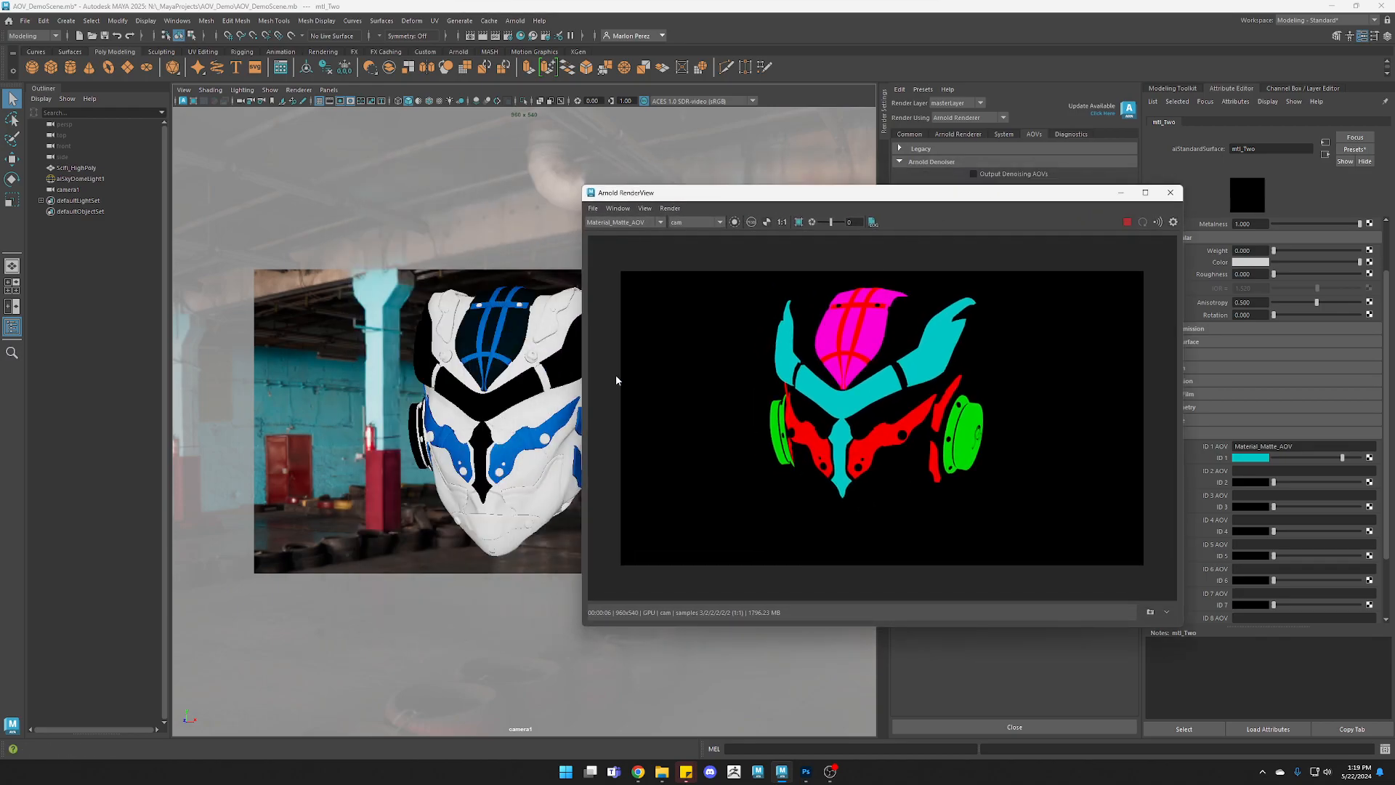
left_click(973, 429)
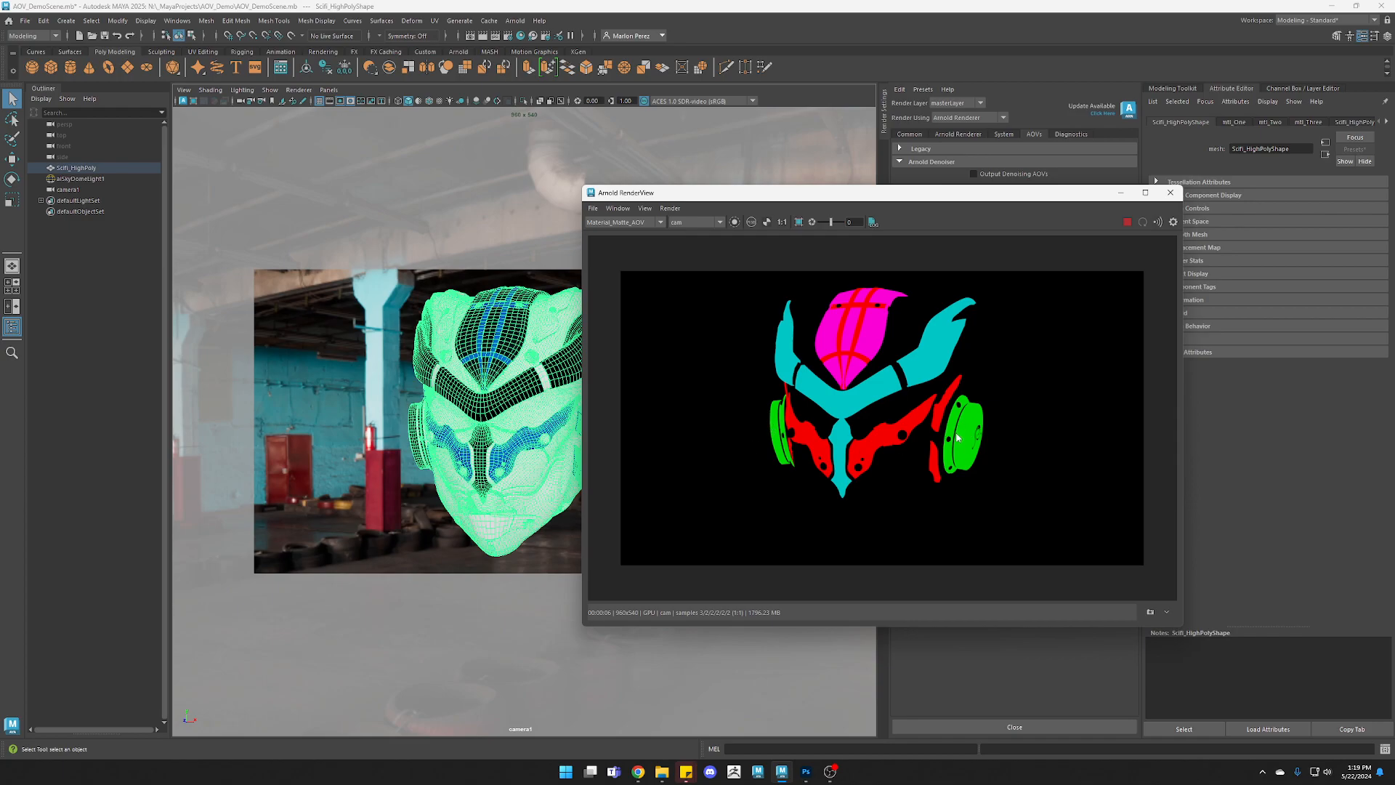
mouse_move(943, 194)
left_mouse_down()
mouse_move(908, 185)
mouse_move(926, 160)
mouse_move(924, 172)
left_mouse_up()
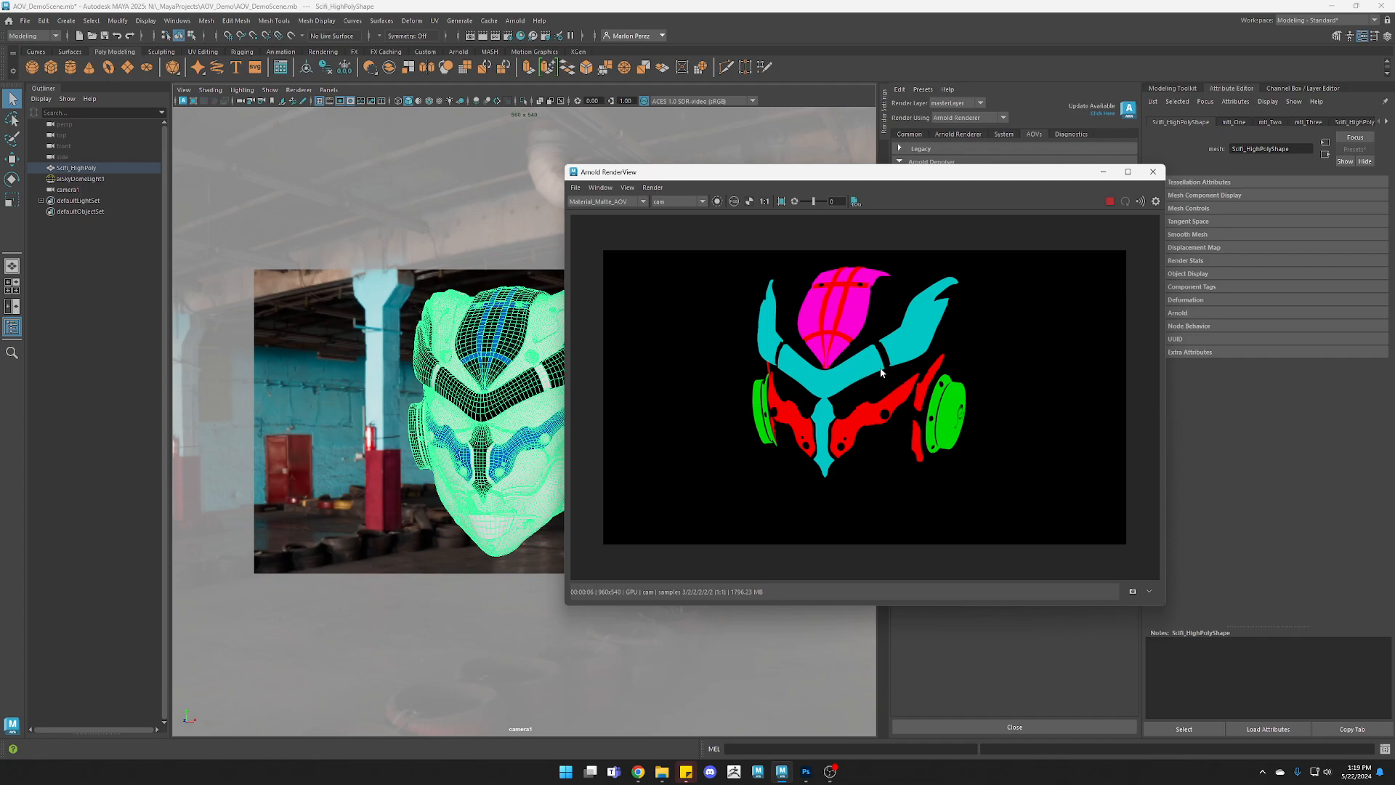
left_click_drag(757, 176, 813, 173)
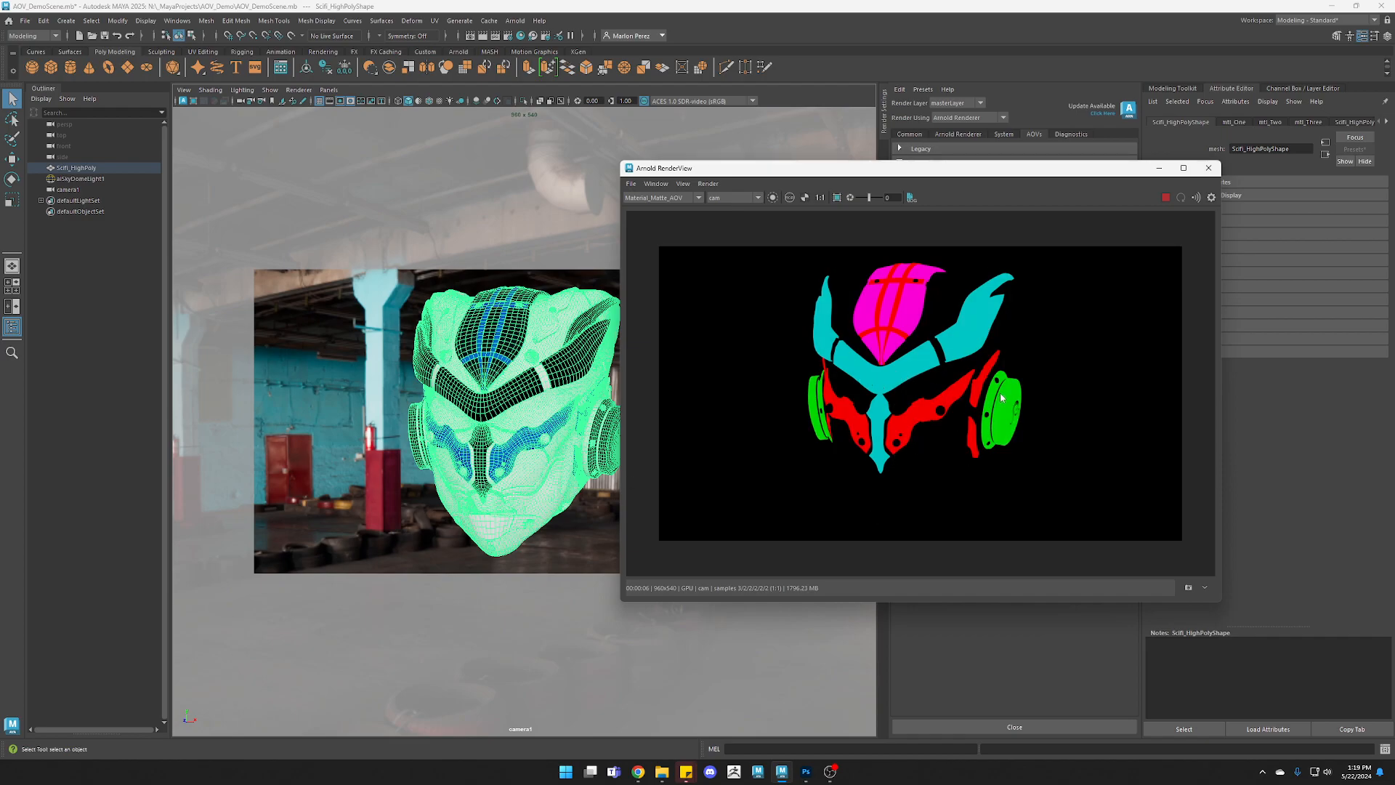
Show the Beauty pass in the RenderView to compare the helmet's shaded materials with the matte.
left_click(672, 199)
left_click(657, 209)
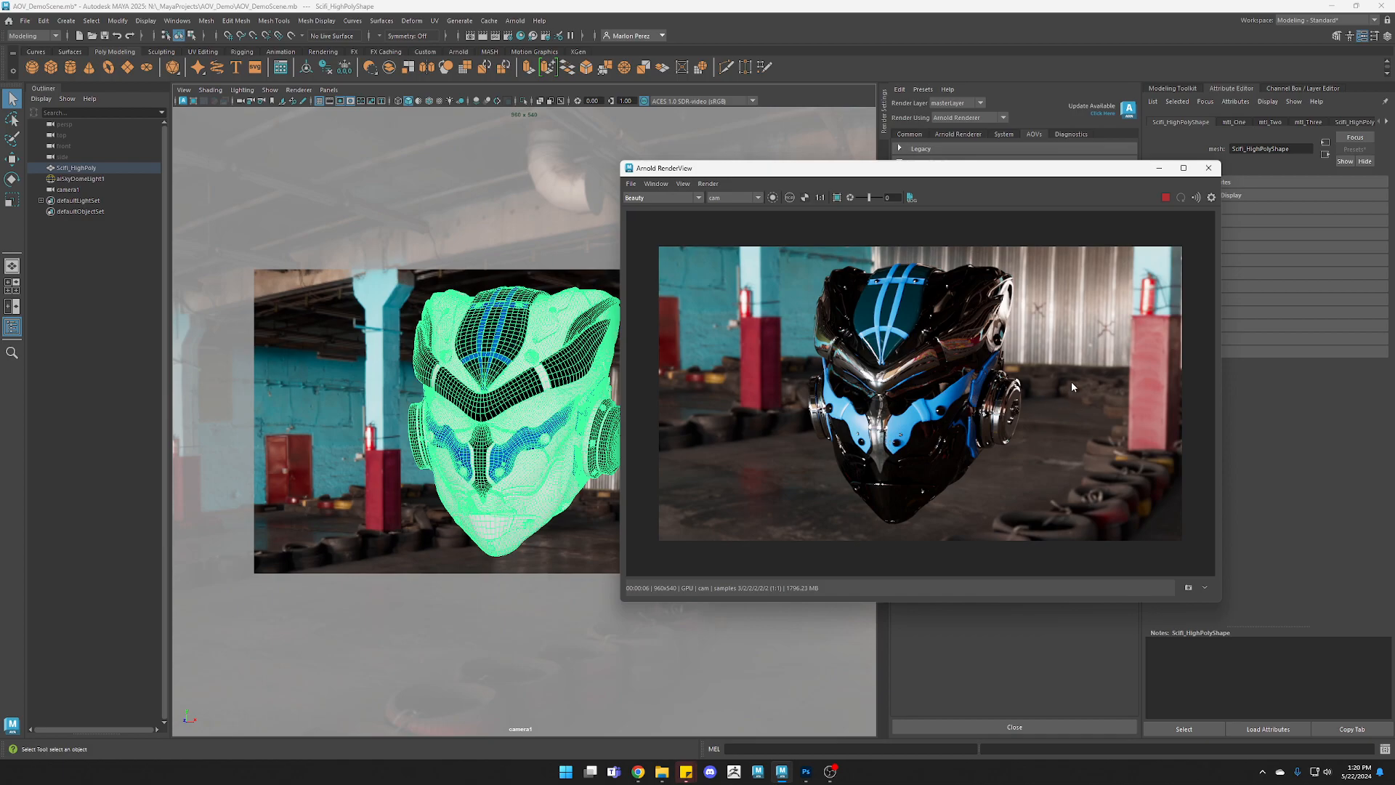
left_click_drag(965, 181, 994, 188)
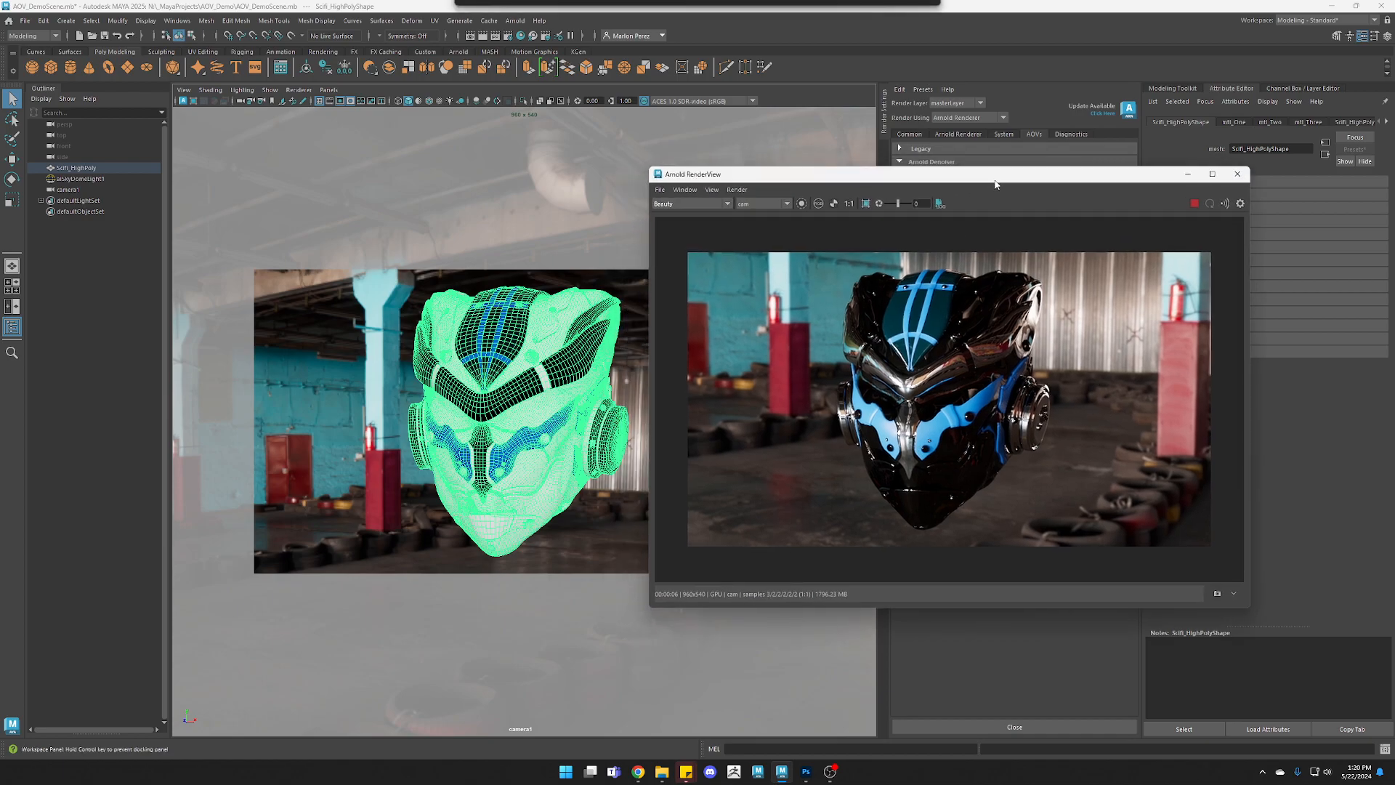
left_click(720, 203)
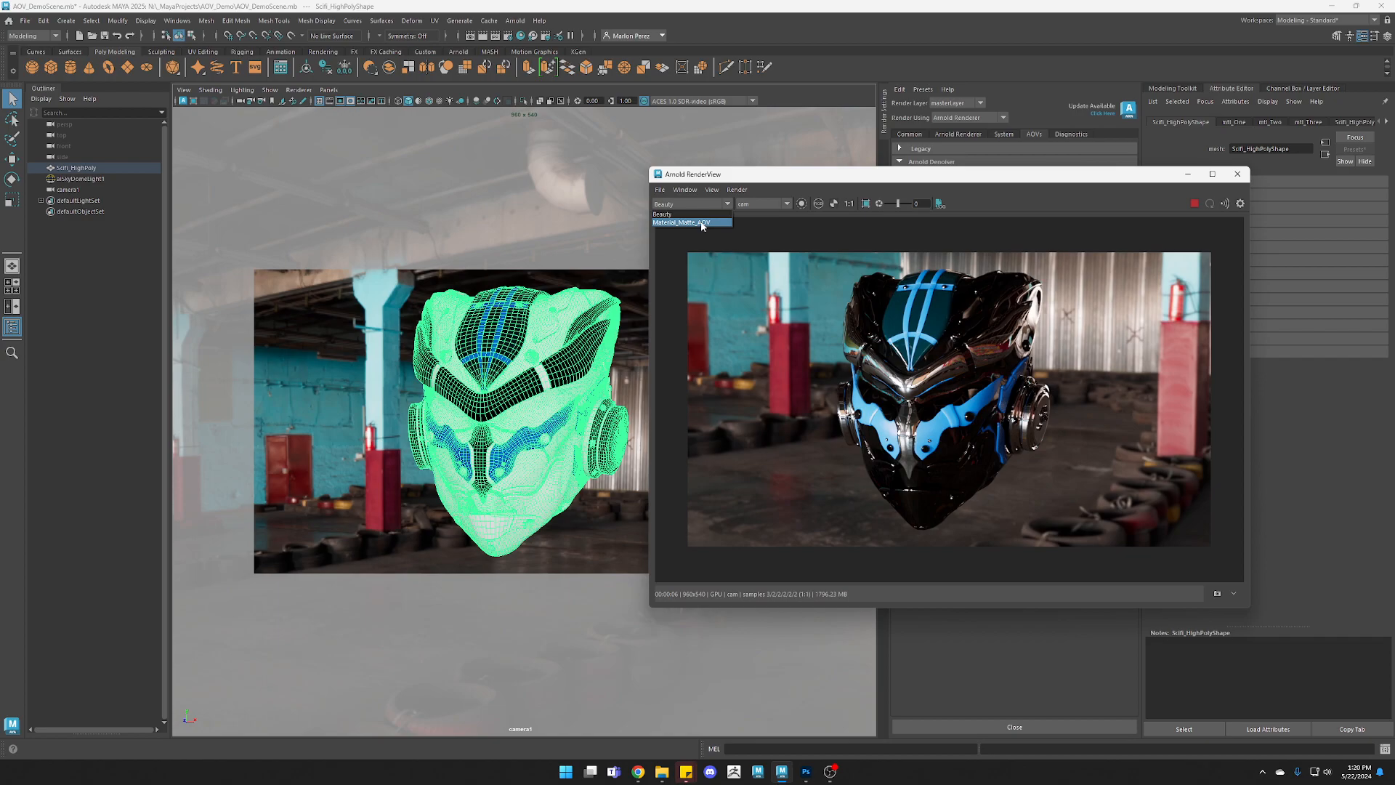
left_click(932, 181)
left_click_drag(762, 181, 577, 173)
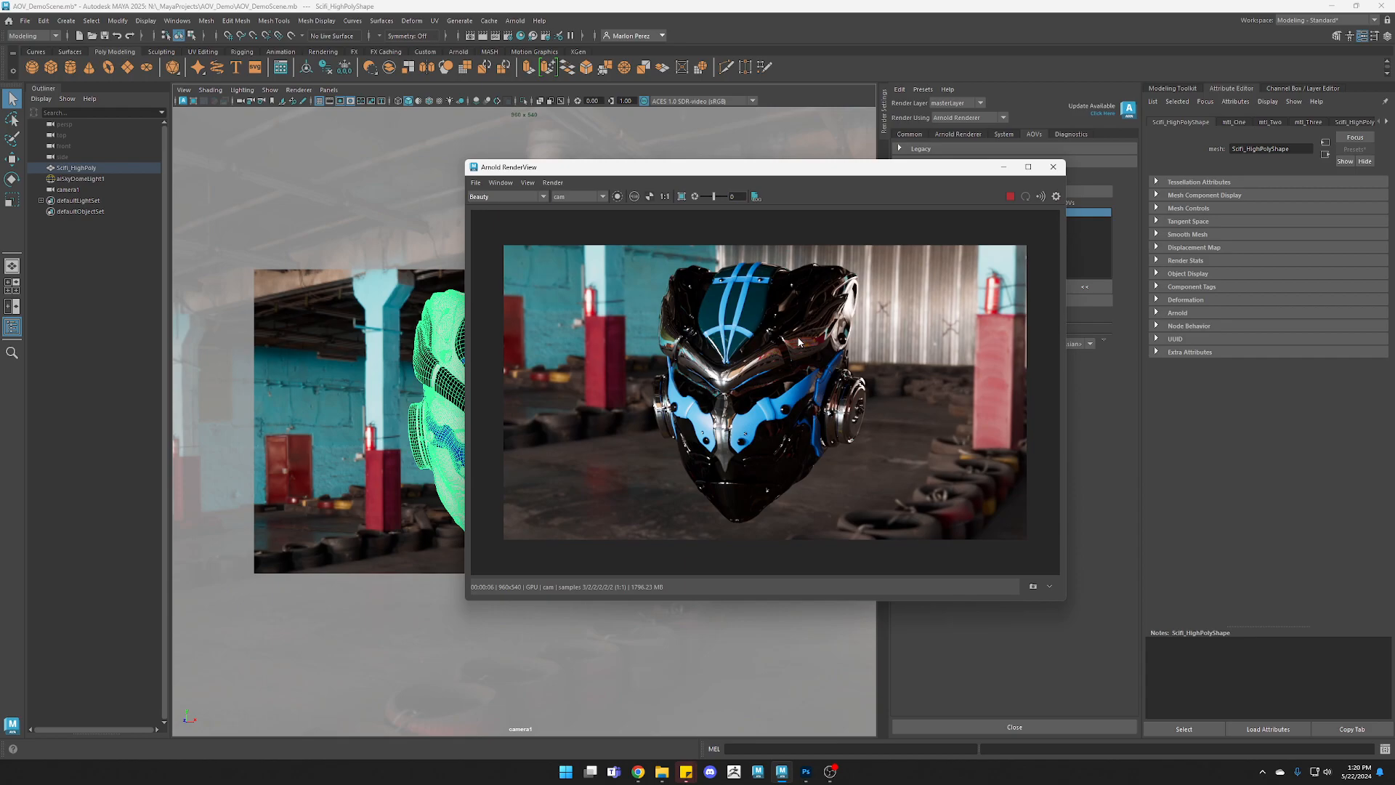
left_click_drag(907, 173, 841, 195)
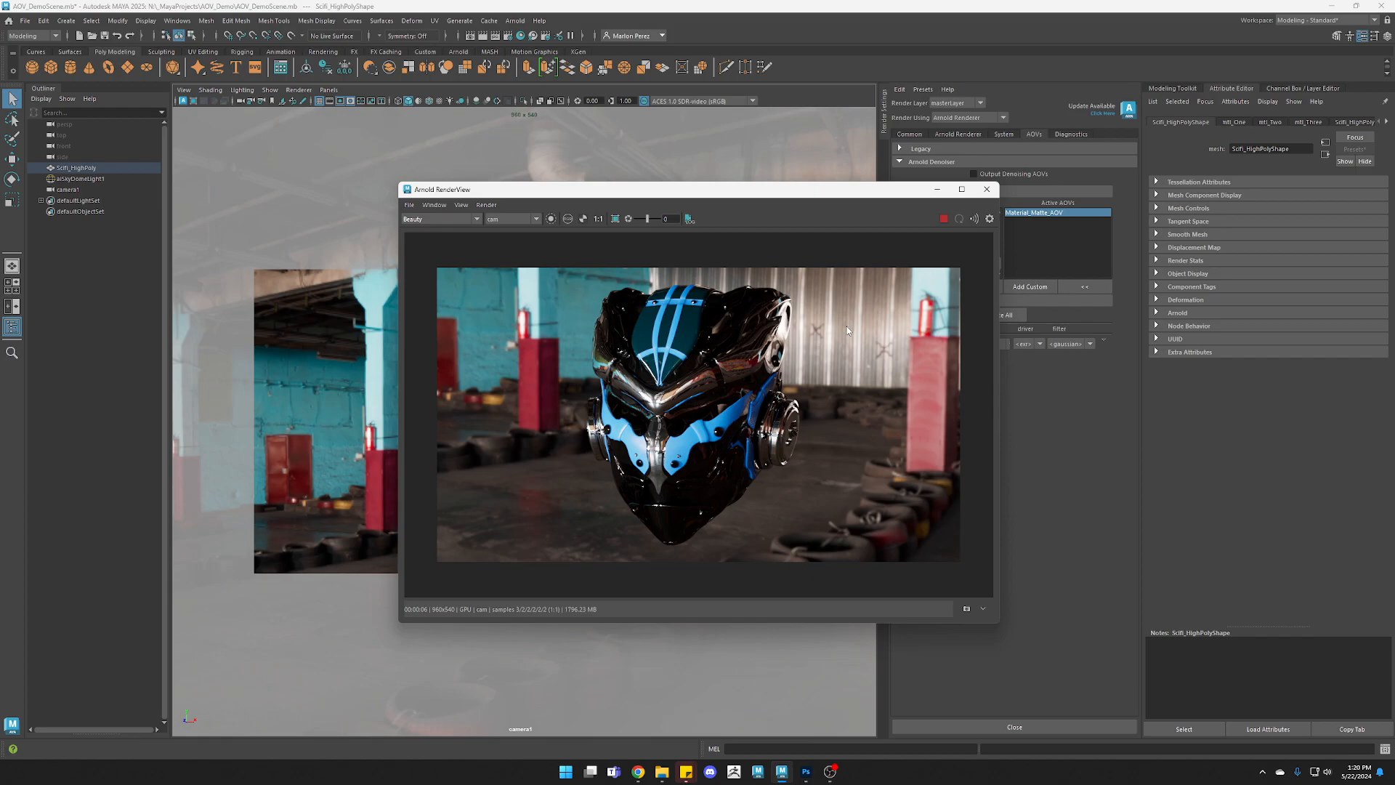
Return the RenderView to the Material_Matte_AOV pass and move the window clear of the AOV settings.
left_click(439, 219)
left_click(455, 238)
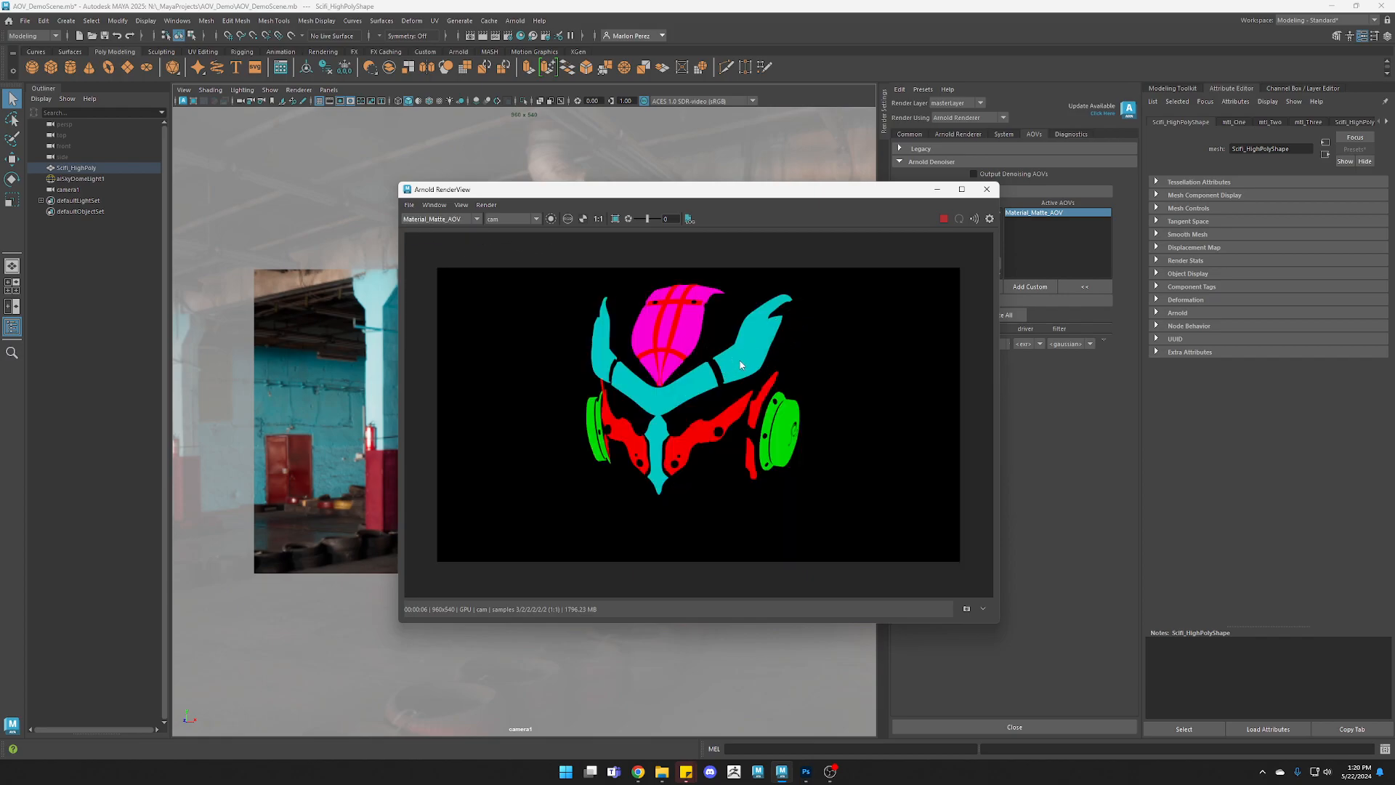
left_click_drag(868, 198, 759, 155)
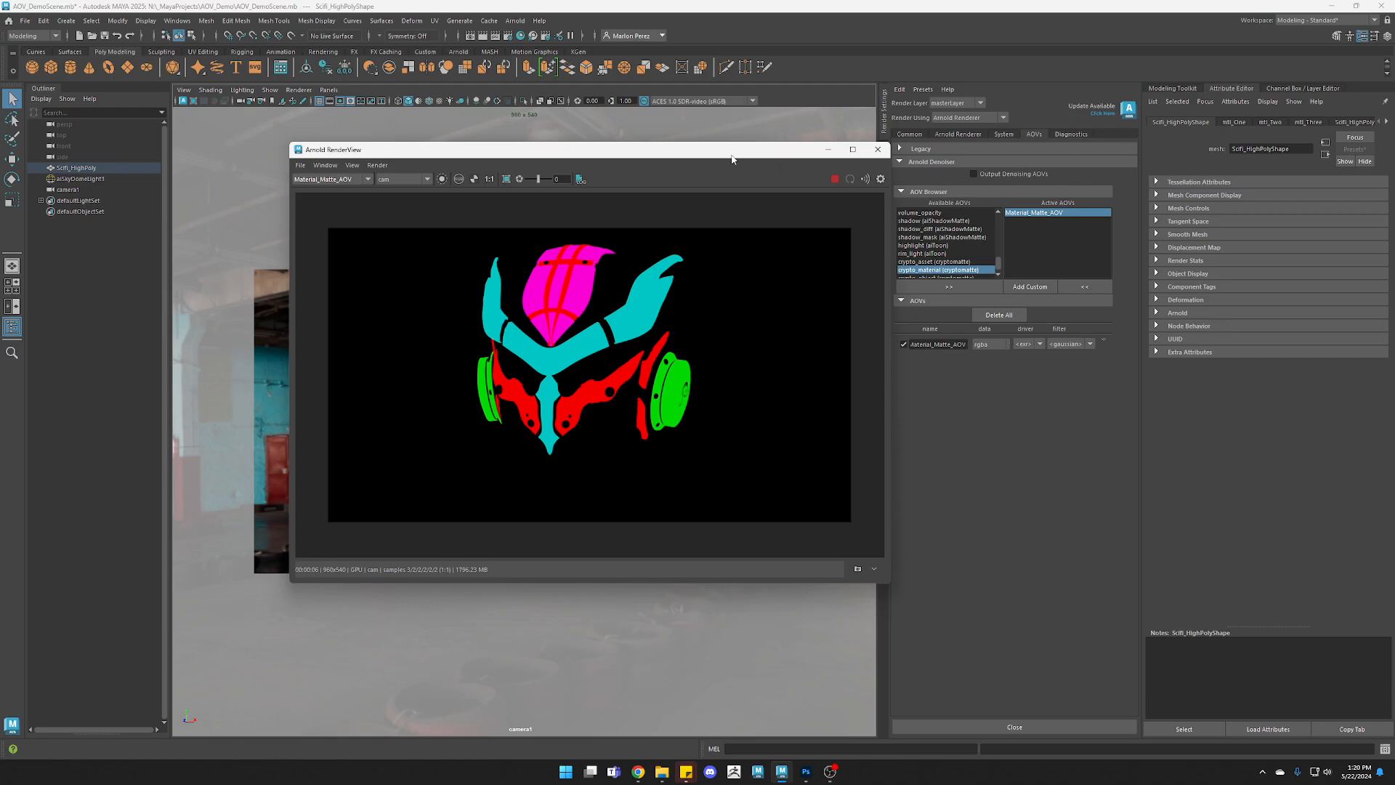
left_click_drag(732, 159, 738, 196)
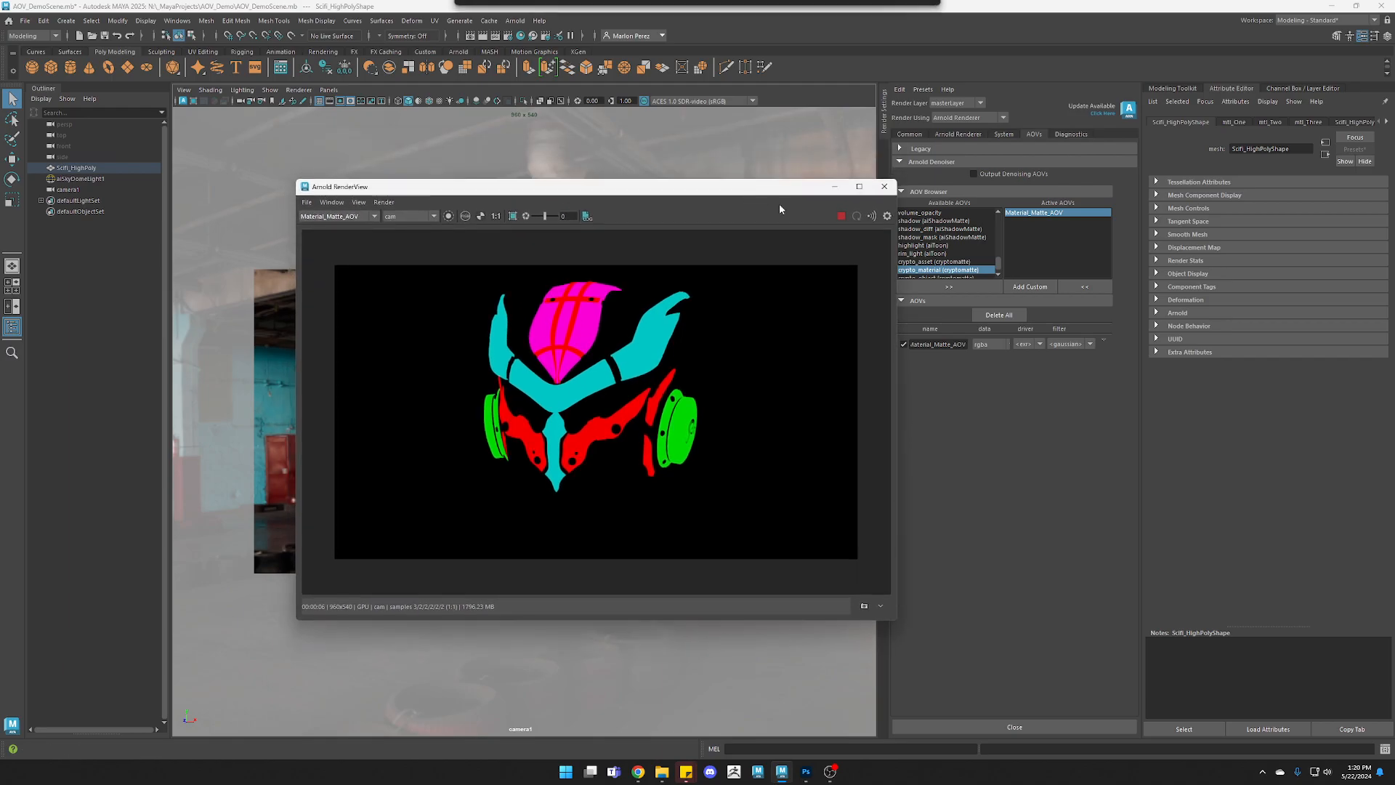